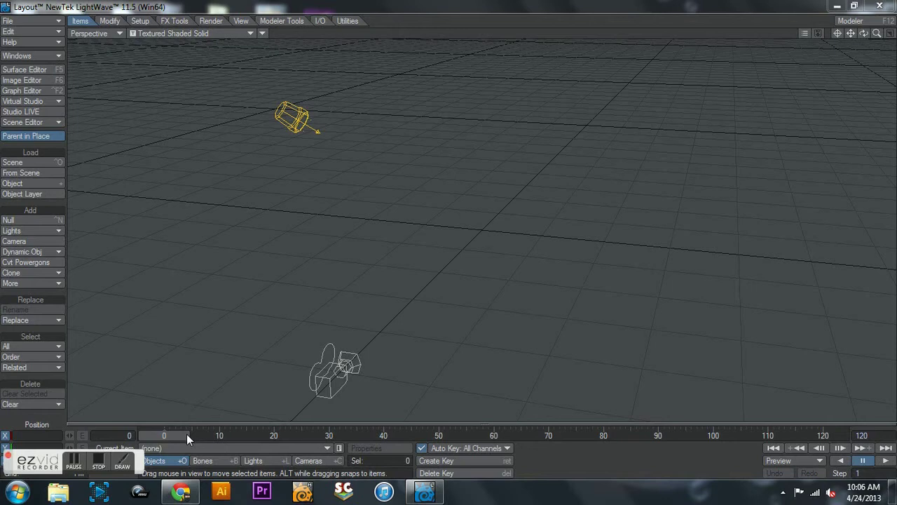
{"action": "mouse_move", "coordinate": [186, 435]}
{"action": "left_mouse_down"}
{"action": "mouse_move", "coordinate": [256, 434]}
{"action": "mouse_move", "coordinate": [187, 434]}
{"action": "left_mouse_up"}
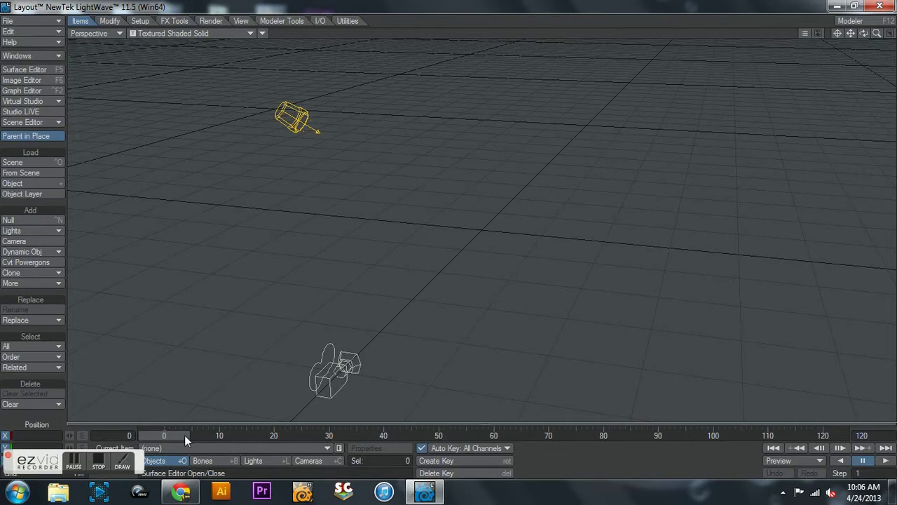
{"action": "key", "text": "Right"}
{"action": "key", "text": "Right"}
{"action": "key", "text": "Right"}
{"action": "key", "text": "Right"}
{"action": "key", "text": "Right"}
{"action": "key", "text": "Right"}
{"action": "key", "text": "Right"}
{"action": "key", "text": "Right"}
{"action": "key", "text": "Right"}
{"action": "key", "text": "Right"}
{"action": "key", "text": "Right"}
{"action": "key", "text": "Right"}
{"action": "key", "text": "Right"}
{"action": "key", "text": "Right"}
{"action": "key", "text": "Right"}
{"action": "key", "text": "Right"}
{"action": "key", "text": "Right"}
{"action": "key", "text": "Right"}
{"action": "key", "text": "Right"}
{"action": "key", "text": "Right"}
{"action": "key", "text": "Right"}
{"action": "key", "text": "Right"}
{"action": "key", "text": "Right"}
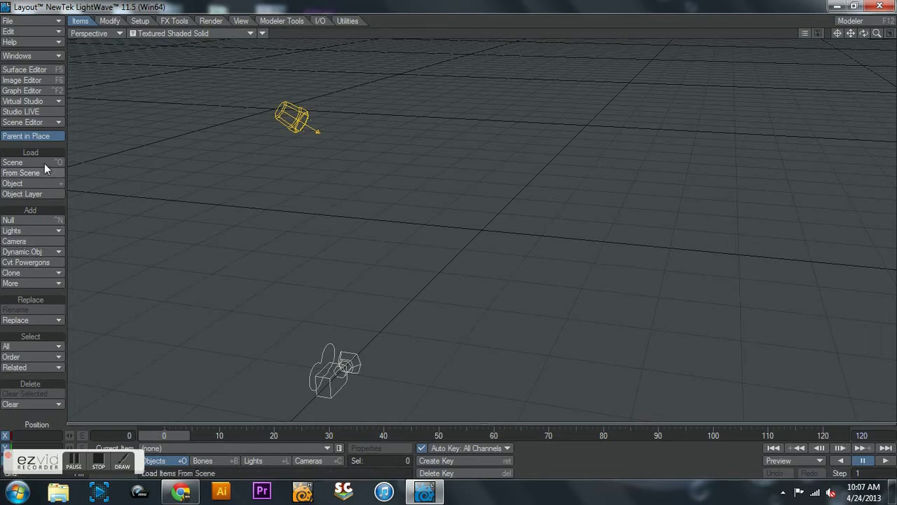
{"action": "left_click", "coordinate": [33, 273]}
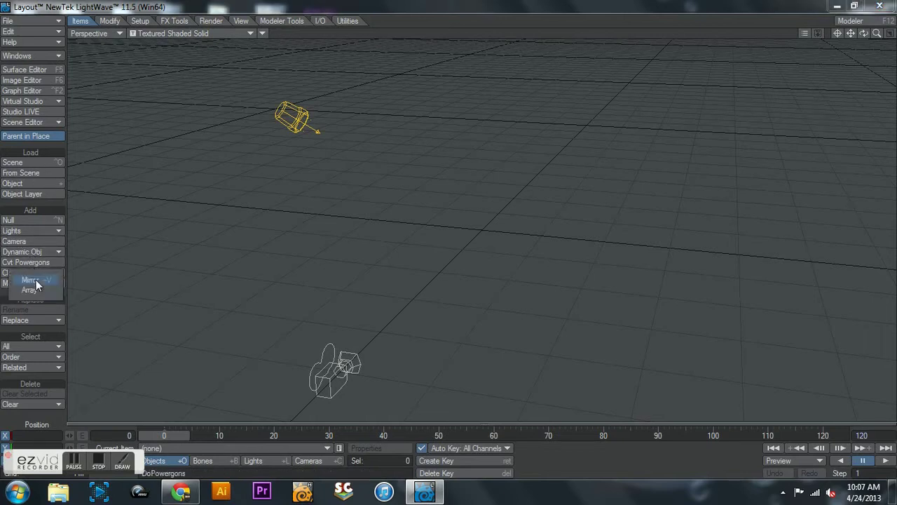
{"action": "left_click", "coordinate": [8, 429]}
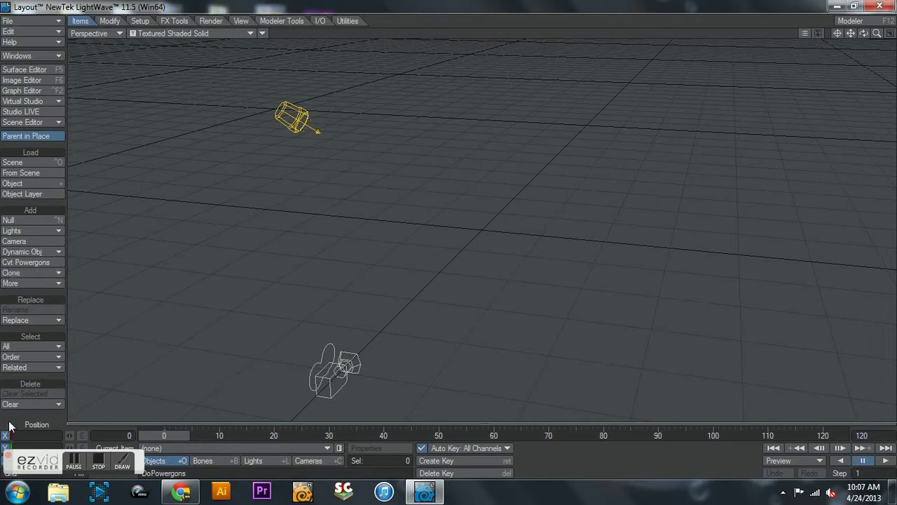
{"action": "left_click", "coordinate": [39, 252]}
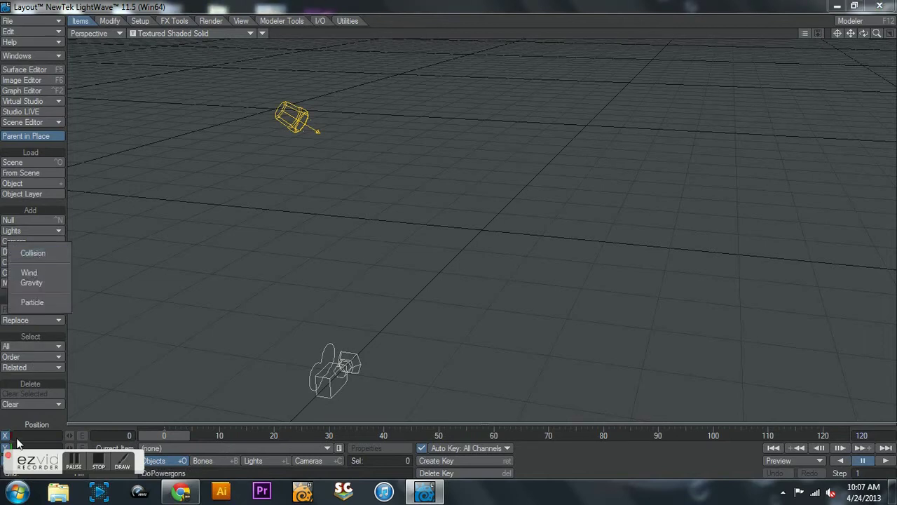
{"action": "left_click", "coordinate": [25, 417]}
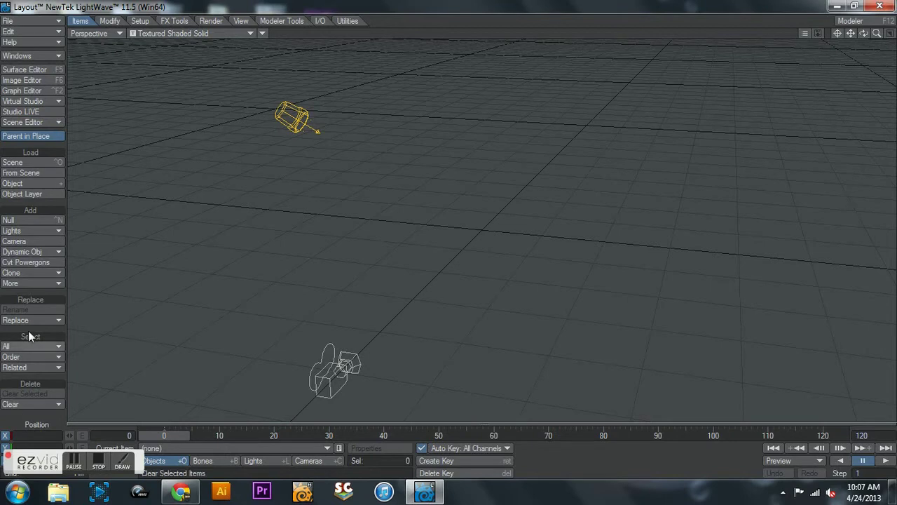
Load the object file blah.lwo from the Desktop into the scene
{"action": "left_click", "coordinate": [35, 185]}
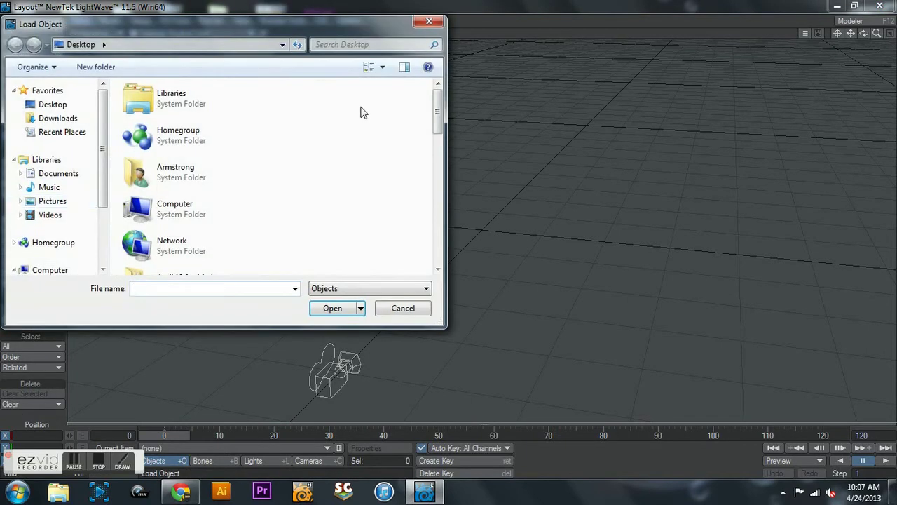
{"action": "scroll", "coordinate": [414, 116], "scroll_direction": "down", "scroll_amount": 3}
{"action": "scroll", "coordinate": [438, 143], "scroll_direction": "down", "scroll_amount": 4}
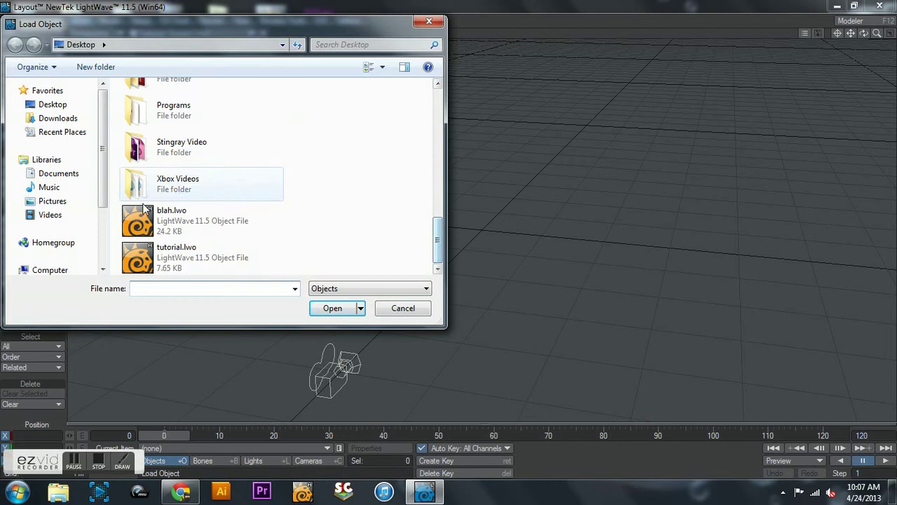
{"action": "left_click", "coordinate": [163, 229]}
{"action": "left_click", "coordinate": [329, 307]}
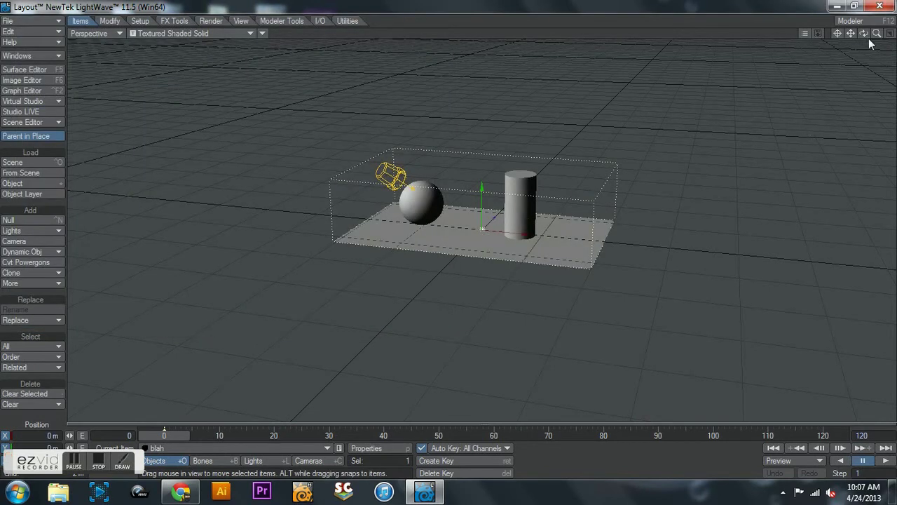
Look through the scene camera and move it closer to the sphere and cylinder
{"action": "left_click_drag", "start_coordinate": [875, 36], "coordinate": [862, 40]}
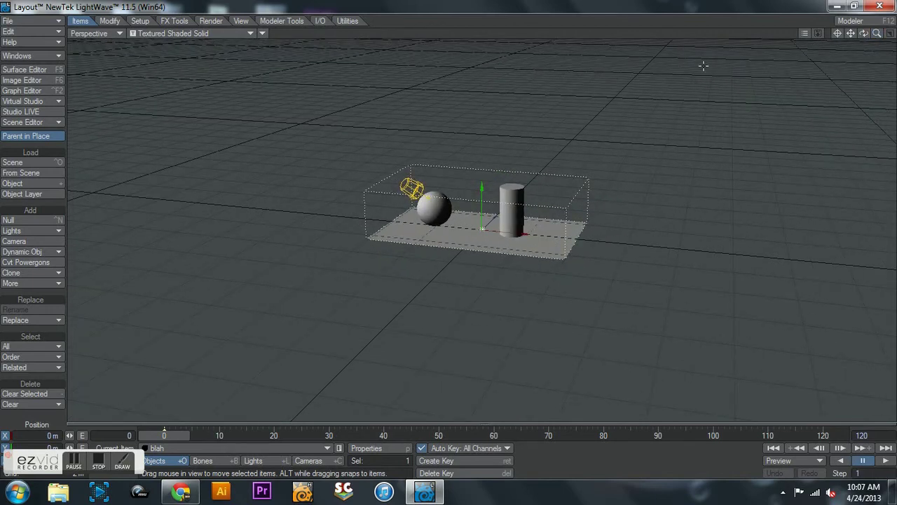
{"action": "key", "text": "6"}
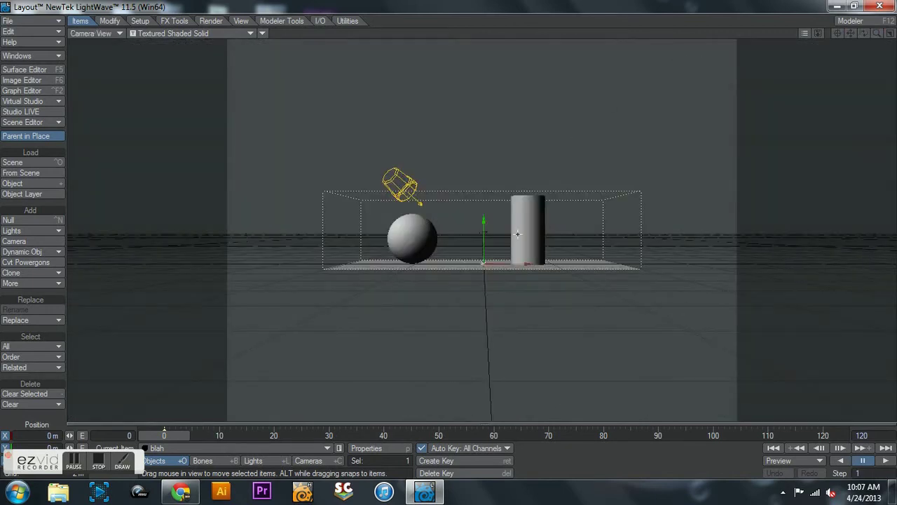
{"action": "left_click", "coordinate": [308, 460]}
{"action": "left_click_drag", "start_coordinate": [467, 300], "coordinate": [470, 434]}
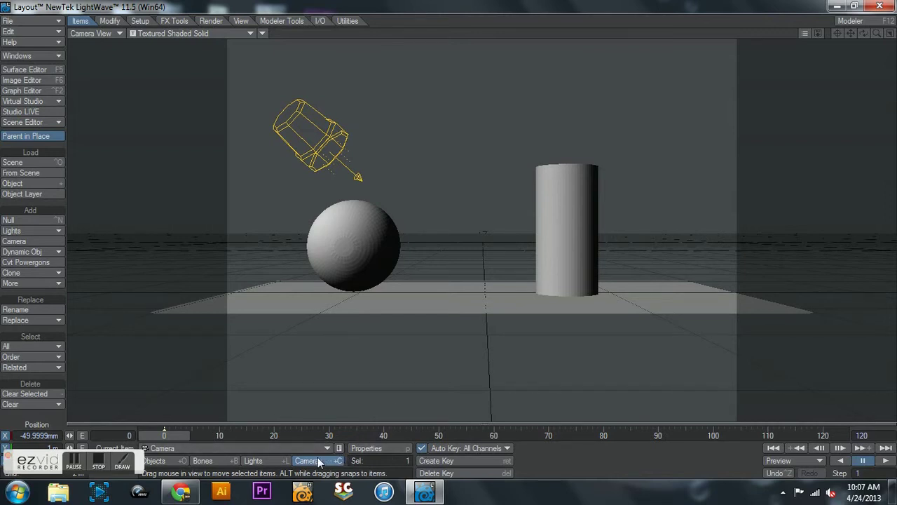
{"action": "left_click", "coordinate": [371, 446]}
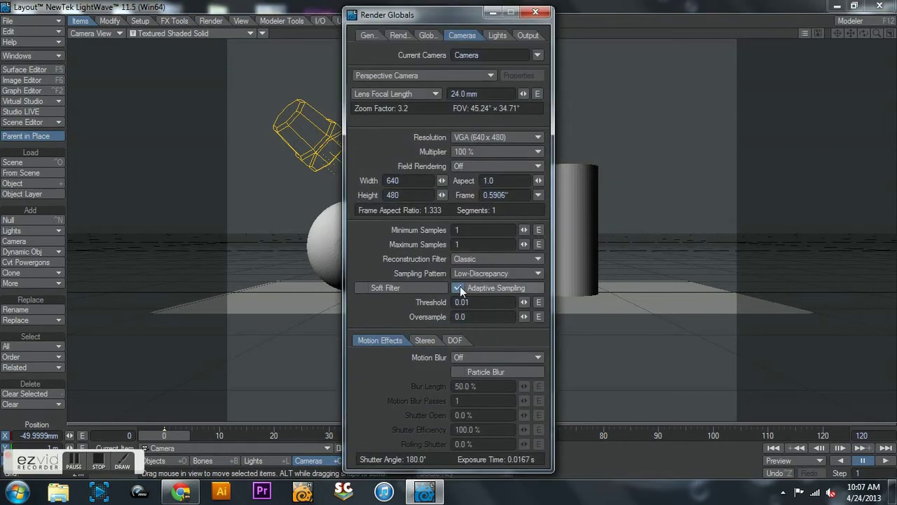
{"action": "left_click", "coordinate": [536, 12]}
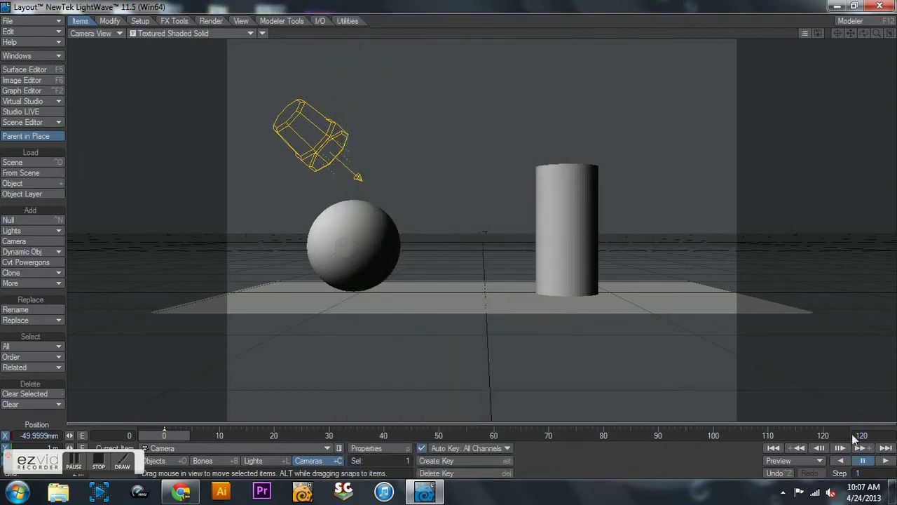
Set the end frame of the scene timeline to 300
{"action": "left_click", "coordinate": [877, 433]}
{"action": "type", "text": "300"}
{"action": "key", "text": "Return"}
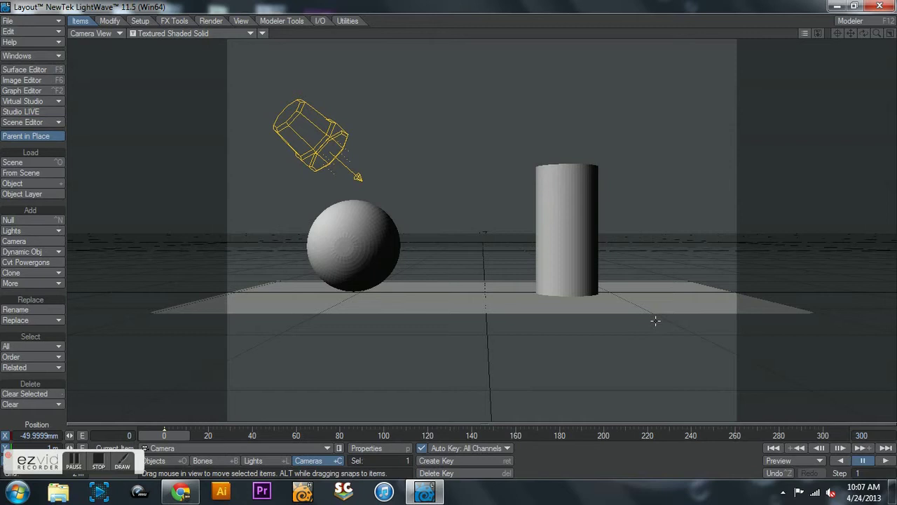
{"action": "left_click", "coordinate": [882, 434]}
{"action": "key", "text": "Return"}
Set the camera's render width to 720 and its pixel aspect to 1.2
{"action": "left_click", "coordinate": [381, 448]}
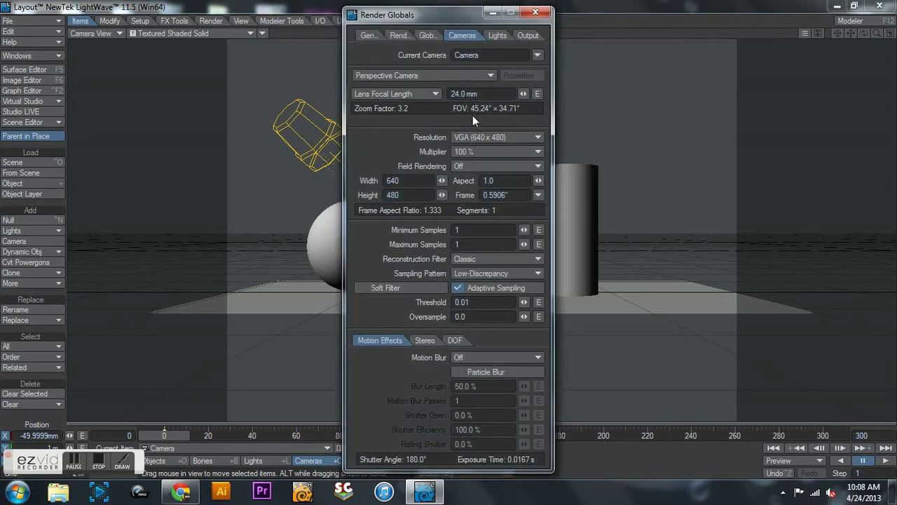
{"action": "left_click", "coordinate": [395, 180]}
{"action": "type", "text": "720"}
{"action": "key", "text": "Return"}
{"action": "left_click", "coordinate": [484, 180]}
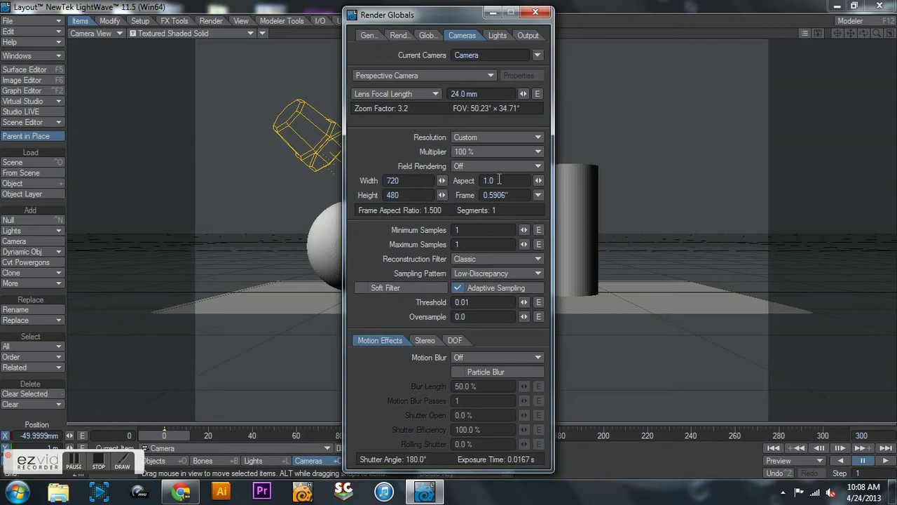
{"action": "type", "text": "1.2"}
{"action": "key", "text": "Tab"}
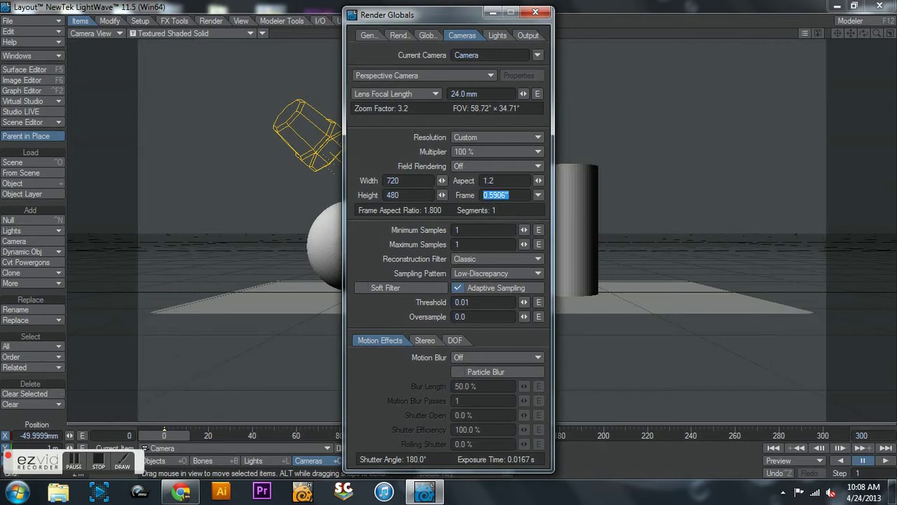
Set both the minimum and maximum samples of the camera to 3
{"action": "left_click", "coordinate": [400, 155]}
{"action": "left_click", "coordinate": [471, 229]}
{"action": "type", "text": "3"}
{"action": "key", "text": "Tab"}
{"action": "type", "text": "3"}
{"action": "key", "text": "Tab"}
Set the last frame of the render range to 300 in the general render settings
{"action": "left_click", "coordinate": [425, 35]}
{"action": "left_click", "coordinate": [394, 35]}
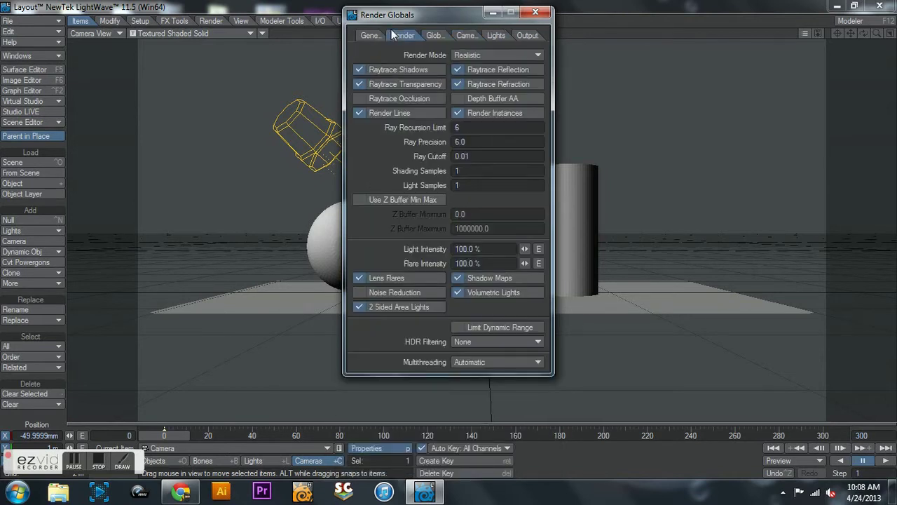
{"action": "left_click", "coordinate": [364, 36]}
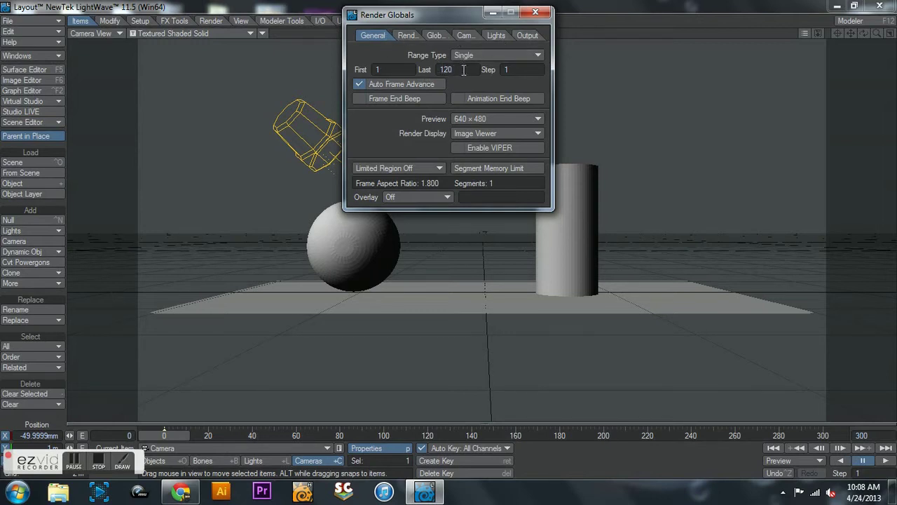
{"action": "left_click_drag", "start_coordinate": [464, 70], "coordinate": [408, 53]}
{"action": "type", "text": "300"}
{"action": "key", "text": "Tab"}
{"action": "left_click", "coordinate": [405, 36]}
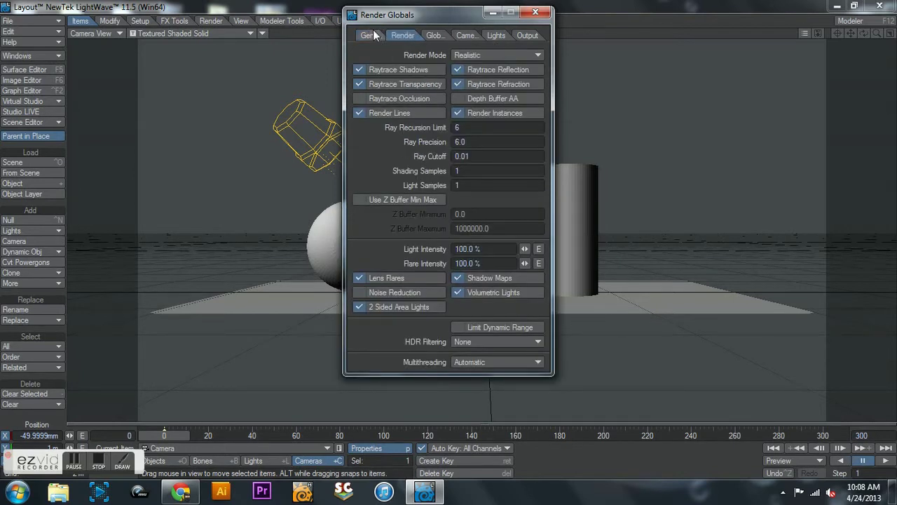
{"action": "left_click", "coordinate": [373, 36]}
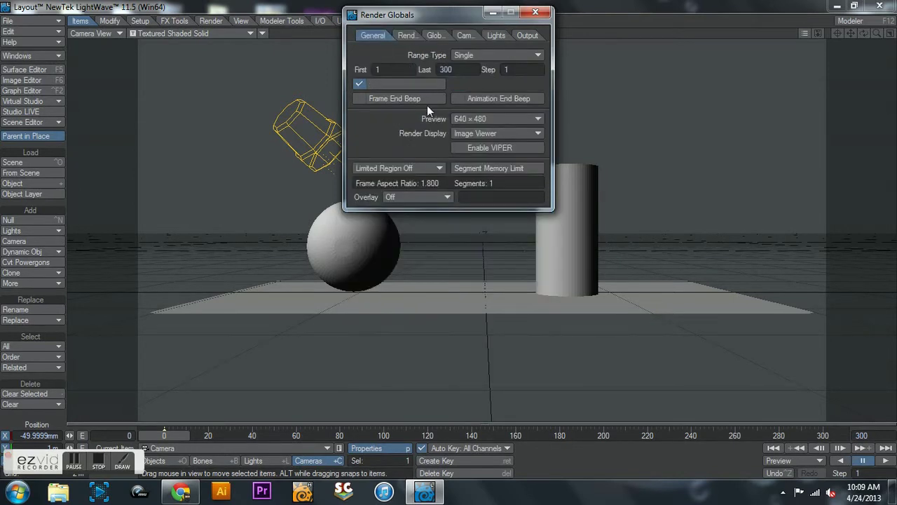
Set the segment memory limit to 2024 MB and make that value the new default
{"action": "left_click", "coordinate": [471, 169]}
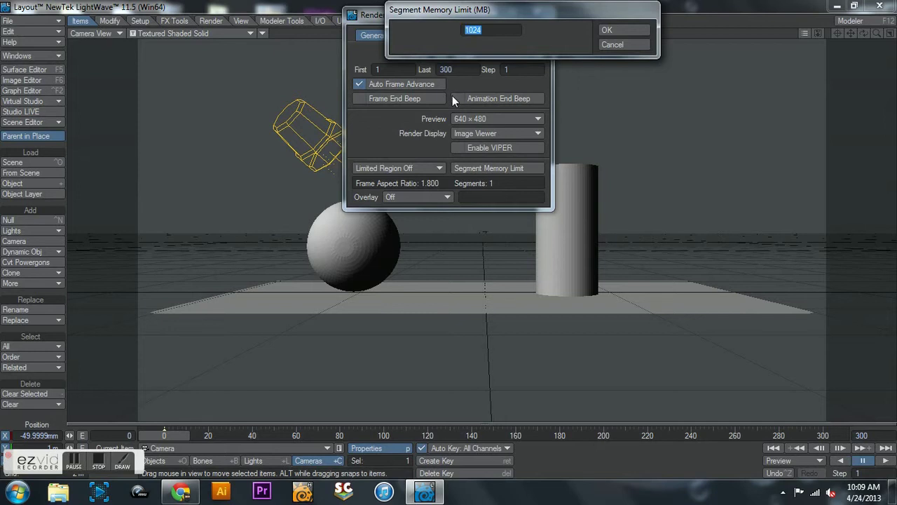
{"action": "type", "text": "4048"}
{"action": "key", "text": "BackSpace"}
{"action": "key", "text": "BackSpace"}
{"action": "key", "text": "BackSpace"}
{"action": "key", "text": "BackSpace"}
{"action": "type", "text": "2024"}
{"action": "left_click", "coordinate": [614, 30]}
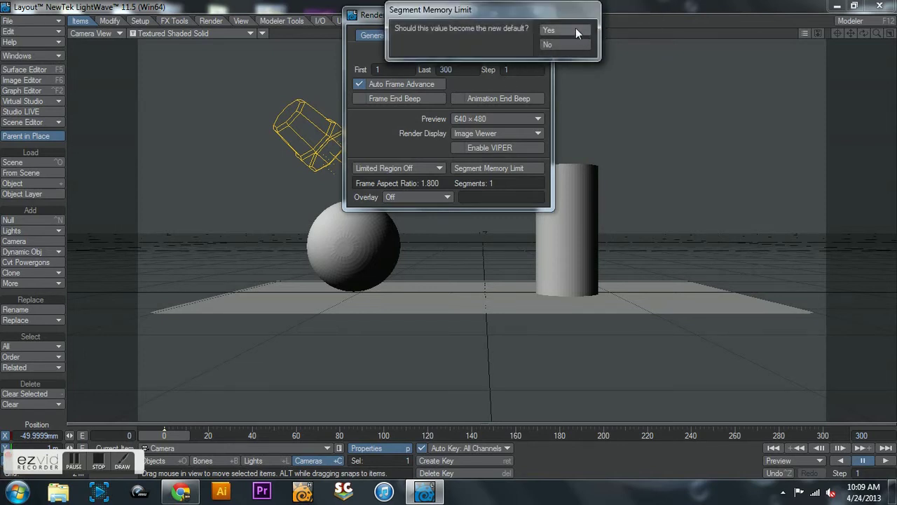
{"action": "left_click", "coordinate": [575, 31]}
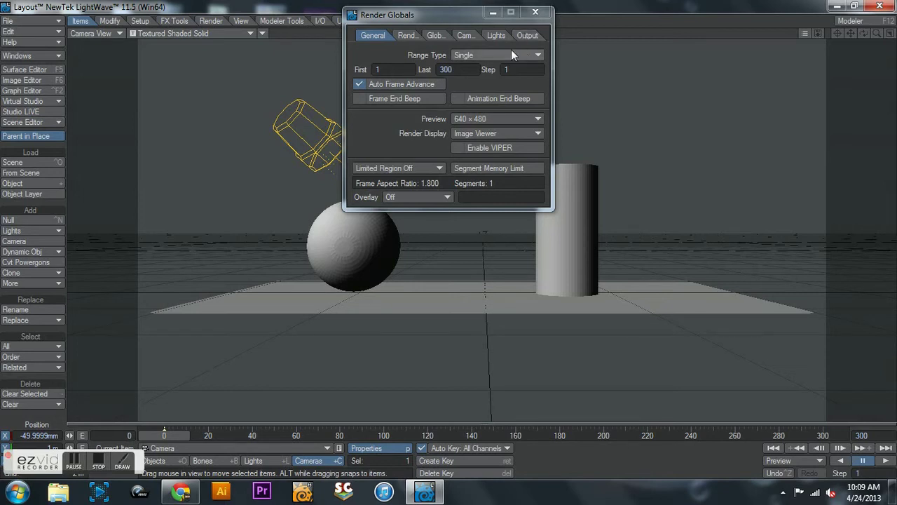
{"action": "left_click_drag", "start_coordinate": [471, 68], "coordinate": [372, 69]}
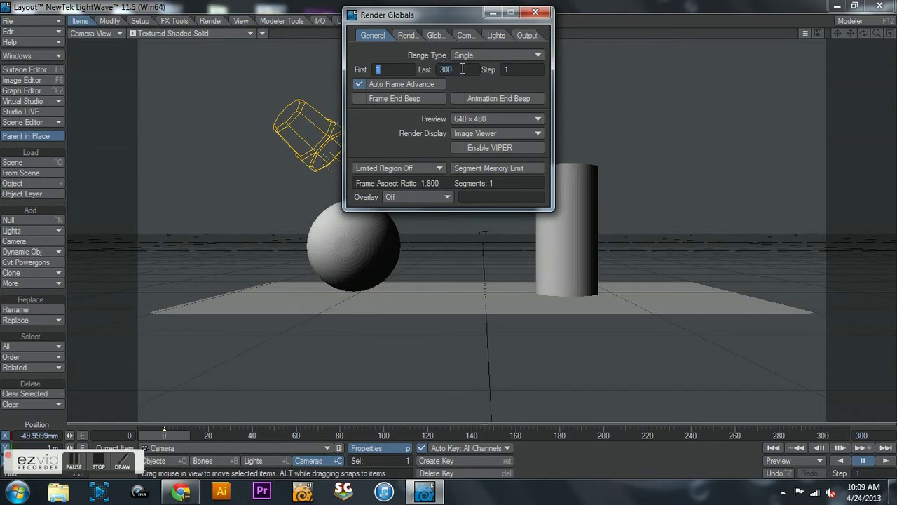
{"action": "left_click_drag", "start_coordinate": [469, 69], "coordinate": [419, 70]}
{"action": "left_click", "coordinate": [468, 69]}
Set the RGB file type in the render output settings to LW_PNG24(.png)
{"action": "left_click", "coordinate": [525, 37]}
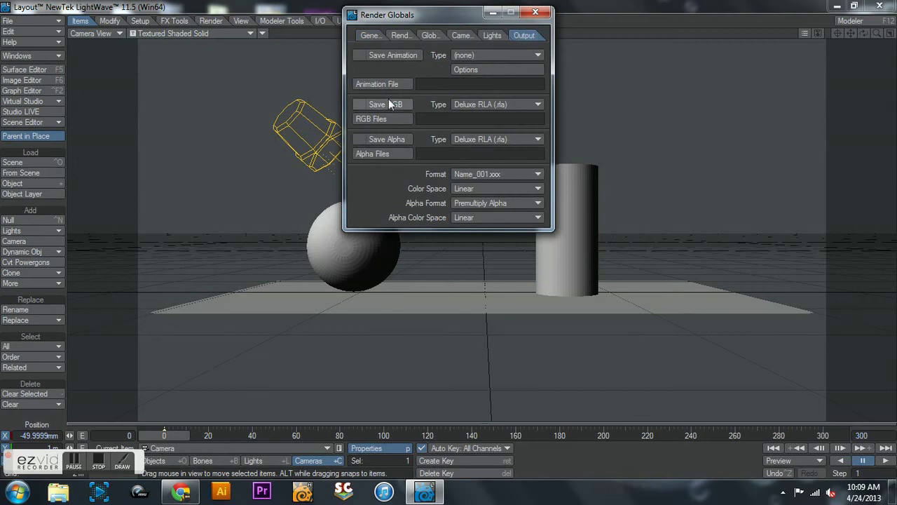
{"action": "left_click", "coordinate": [490, 104]}
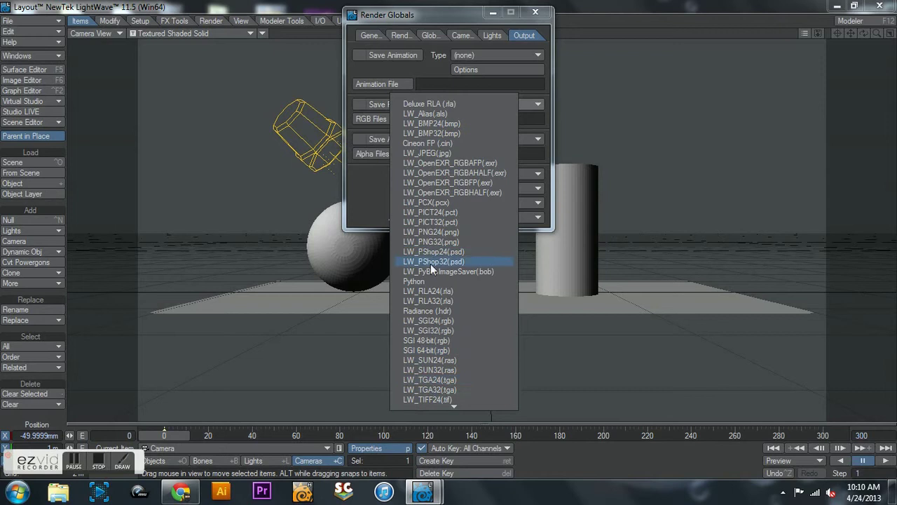
{"action": "mouse_move", "coordinate": [453, 405]}
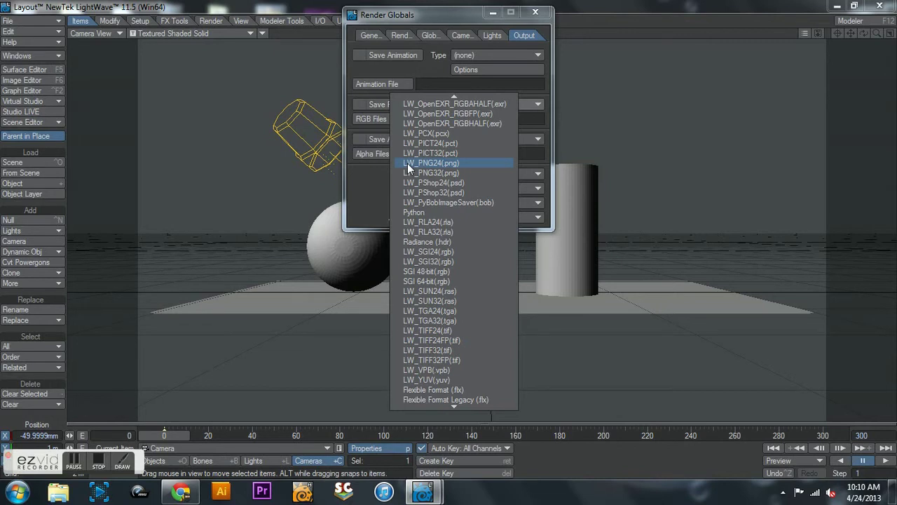
{"action": "left_click", "coordinate": [682, 255]}
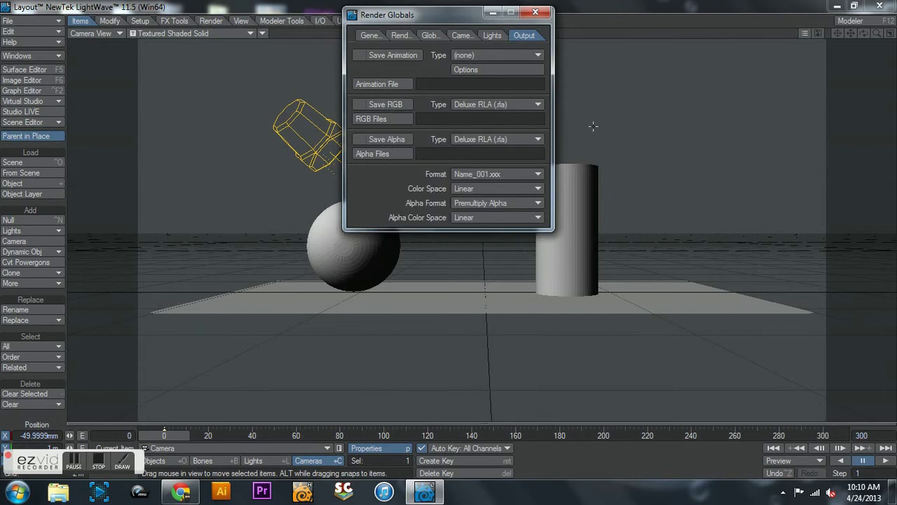
{"action": "left_click", "coordinate": [493, 13]}
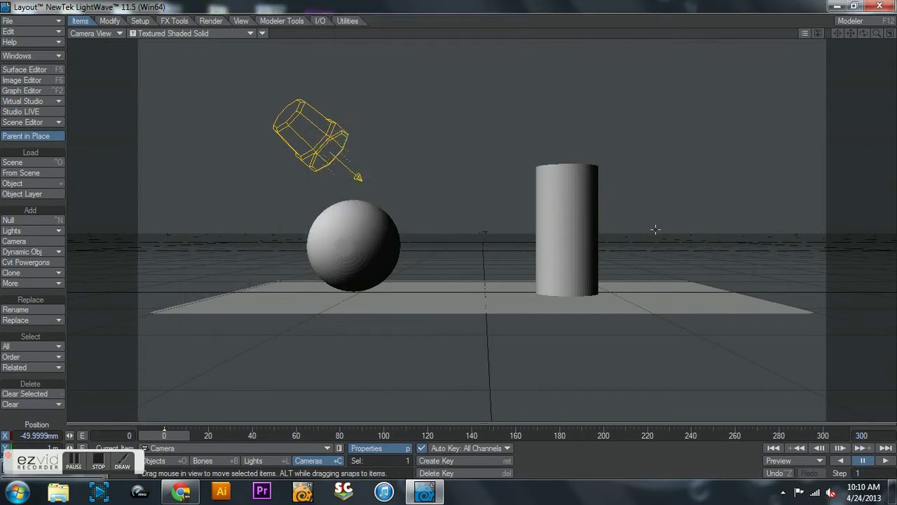
{"action": "left_click_drag", "start_coordinate": [100, 459], "coordinate": [697, 489]}
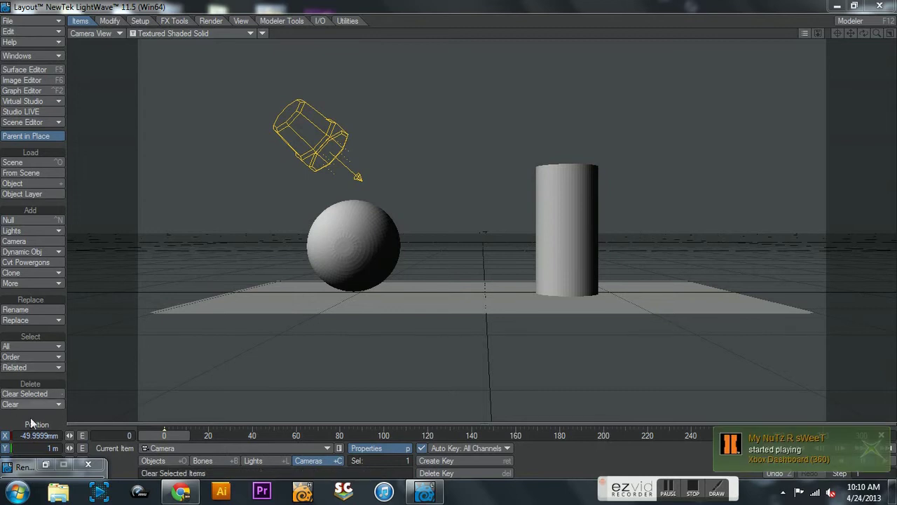
{"action": "left_click", "coordinate": [46, 464]}
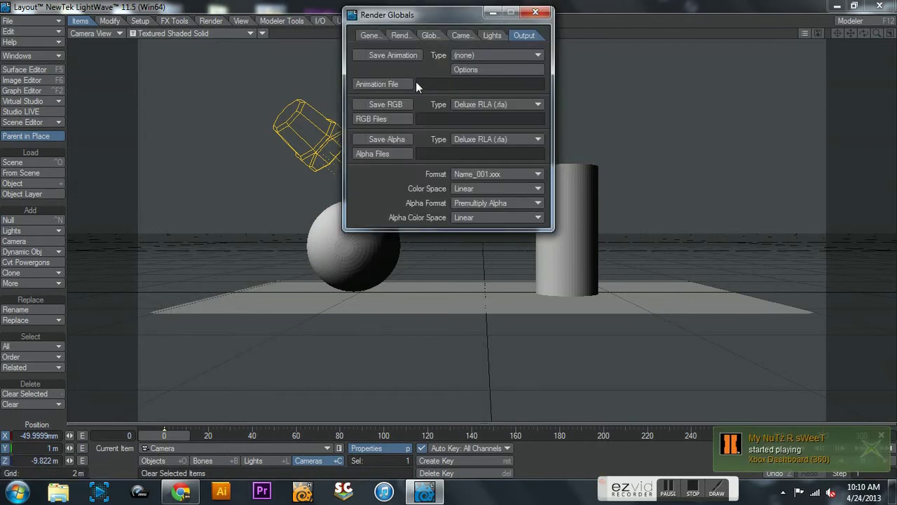
{"action": "left_click", "coordinate": [479, 106]}
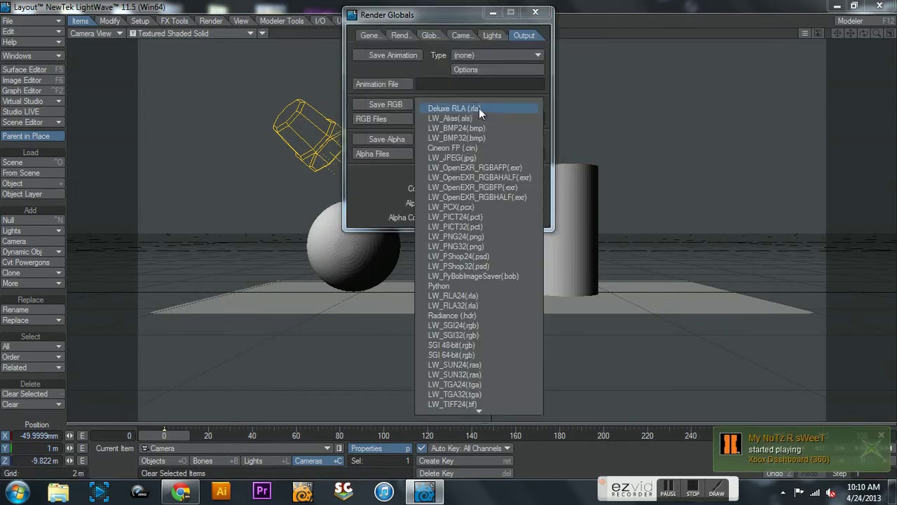
{"action": "left_click", "coordinate": [479, 236]}
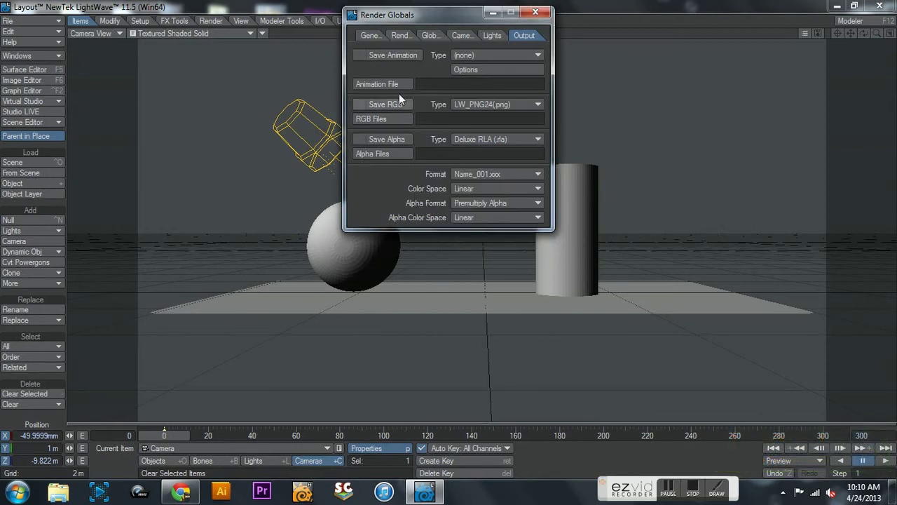
Turn on saving of RGB frames and create a folder named Rendered_PNG on the Desktop for them
{"action": "left_click", "coordinate": [391, 105]}
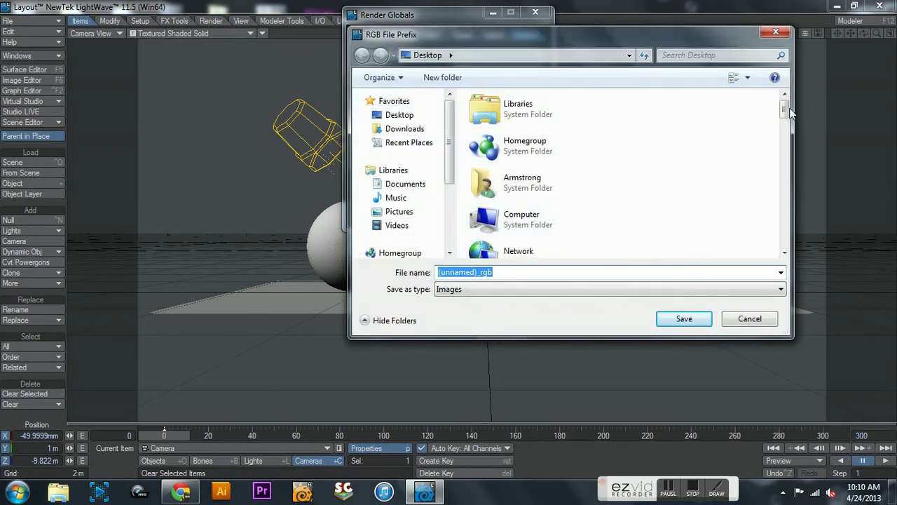
{"action": "mouse_move", "coordinate": [784, 114]}
{"action": "left_mouse_down"}
{"action": "mouse_move", "coordinate": [797, 215]}
{"action": "mouse_move", "coordinate": [730, 209]}
{"action": "left_mouse_up"}
{"action": "right_click", "coordinate": [730, 209]}
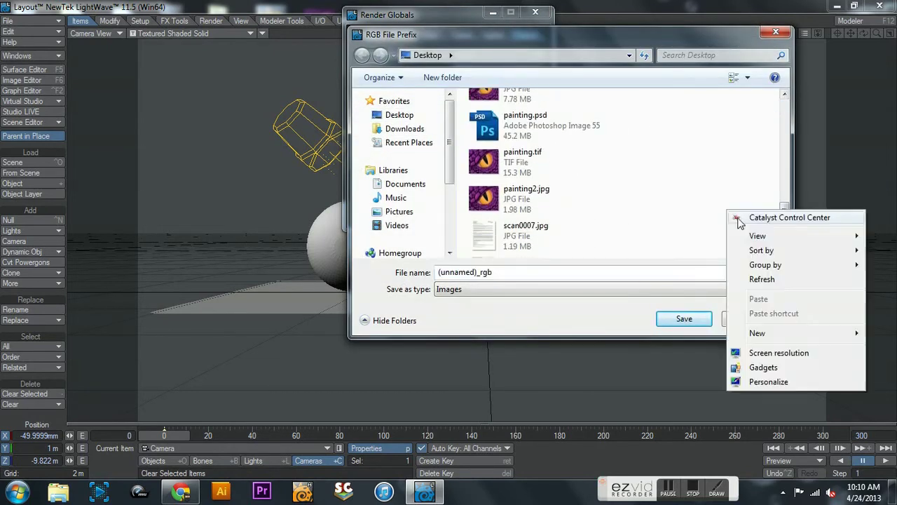
{"action": "mouse_move", "coordinate": [743, 336]}
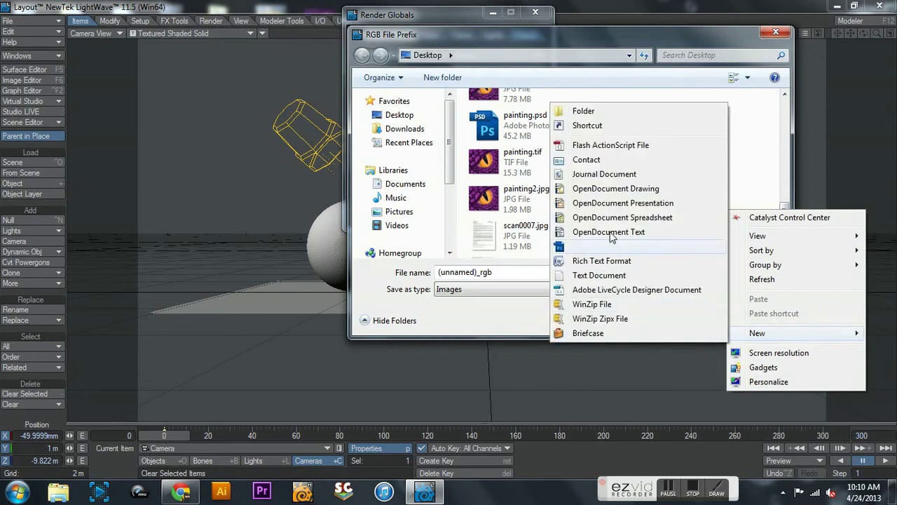
{"action": "left_click", "coordinate": [579, 115]}
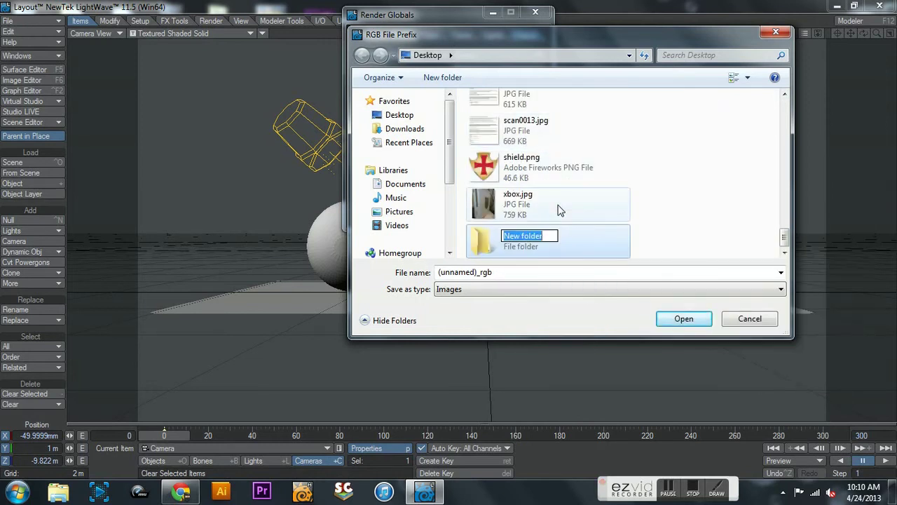
{"action": "type", "text": "Rendered "}
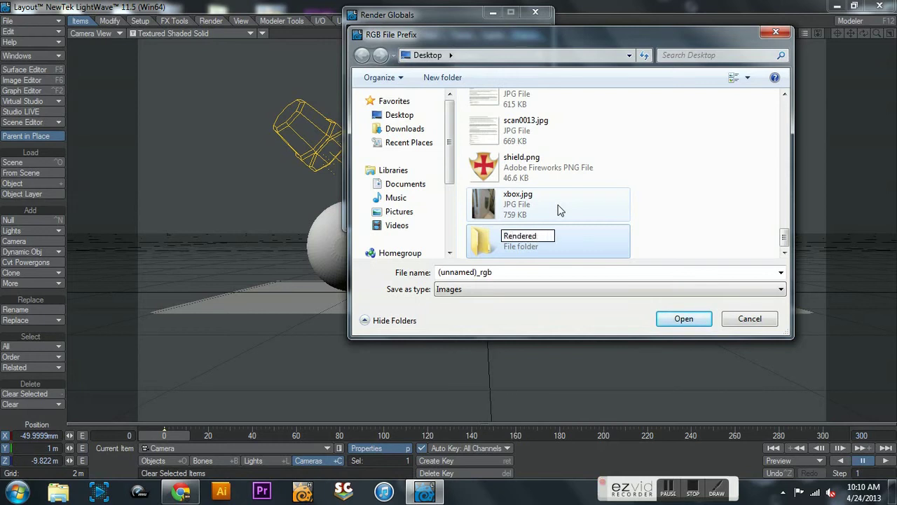
{"action": "type", "text": "_PNG"}
{"action": "left_click", "coordinate": [605, 248]}
Save the RGB file prefix as (unnamed)_rgb inside the Rendered_PNG folder and close the render settings
{"action": "double_click", "coordinate": [605, 248]}
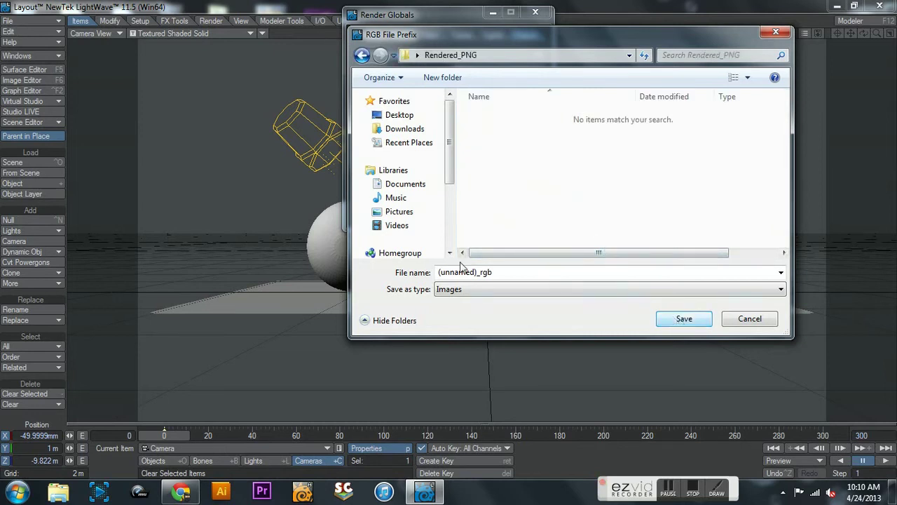
{"action": "left_click", "coordinate": [684, 319]}
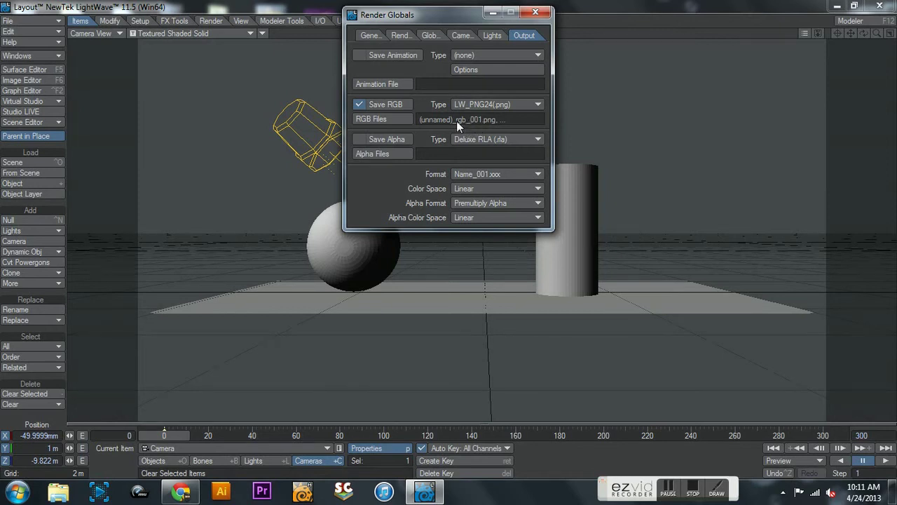
{"action": "left_click", "coordinate": [536, 13]}
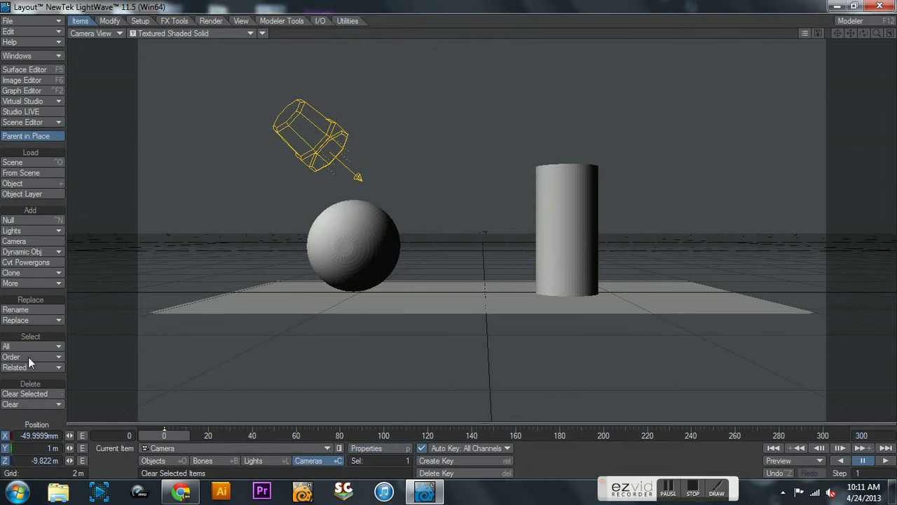
Render the scene with the render display turned off, and abort the sequence after several frames
{"action": "left_click", "coordinate": [211, 21]}
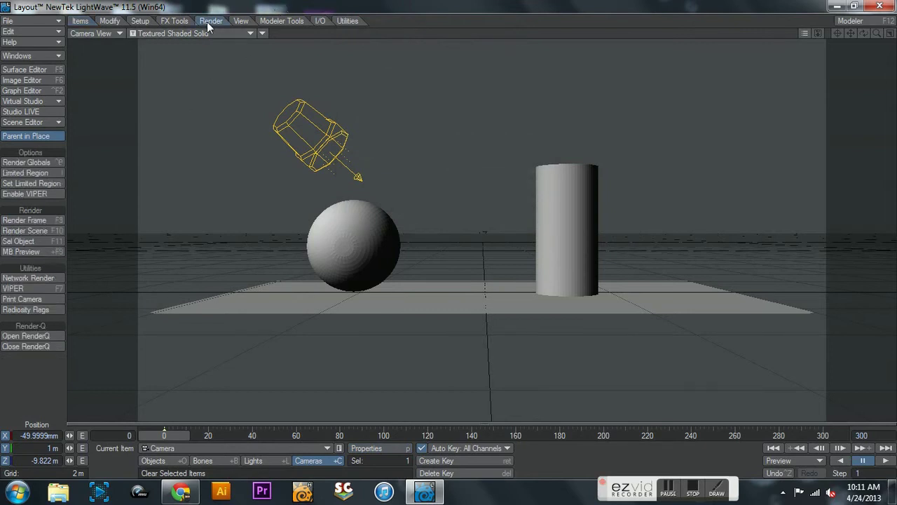
{"action": "left_click", "coordinate": [26, 235]}
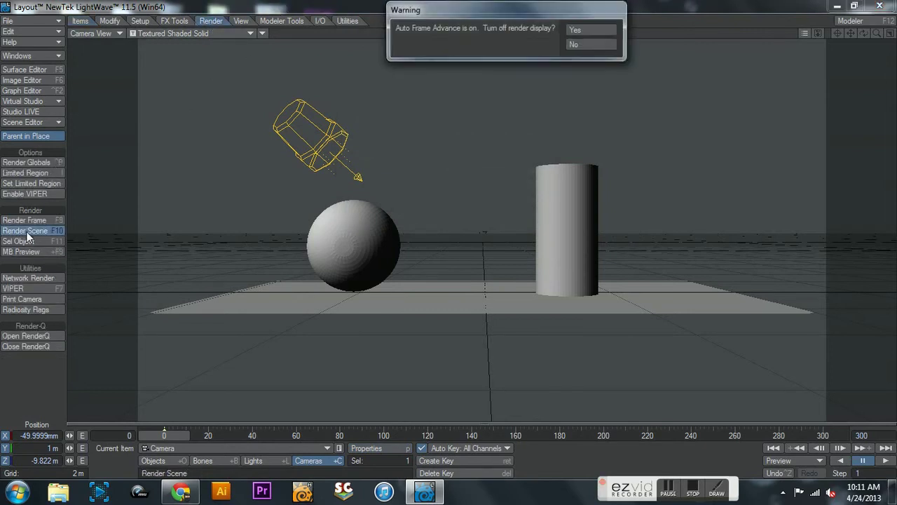
{"action": "left_click", "coordinate": [591, 30]}
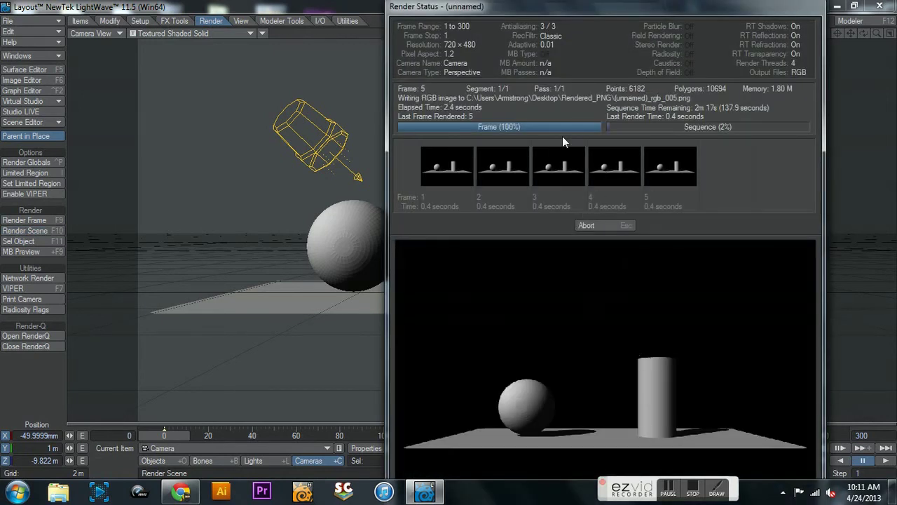
{"action": "left_click", "coordinate": [617, 227]}
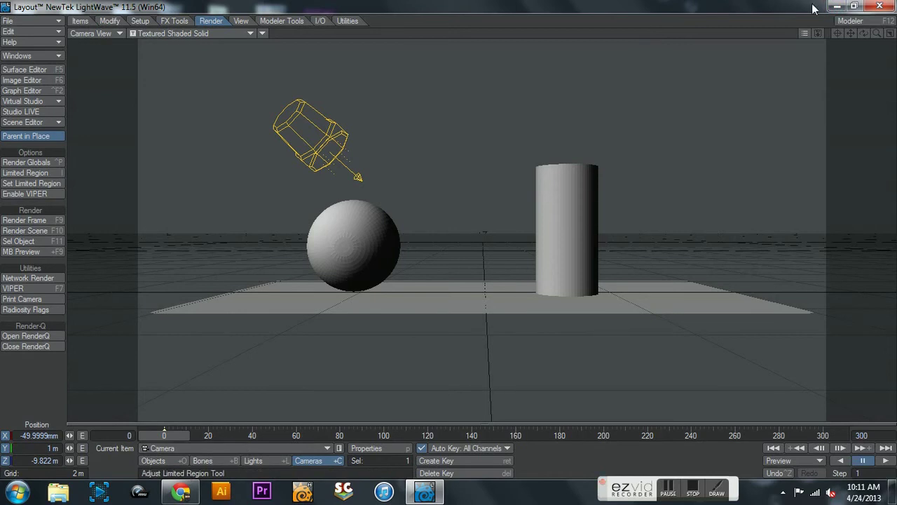
Switch to the Desktop, examine the rendered PNG frames in the Rendered_PNG folder, and close that folder
{"action": "left_click", "coordinate": [836, 7]}
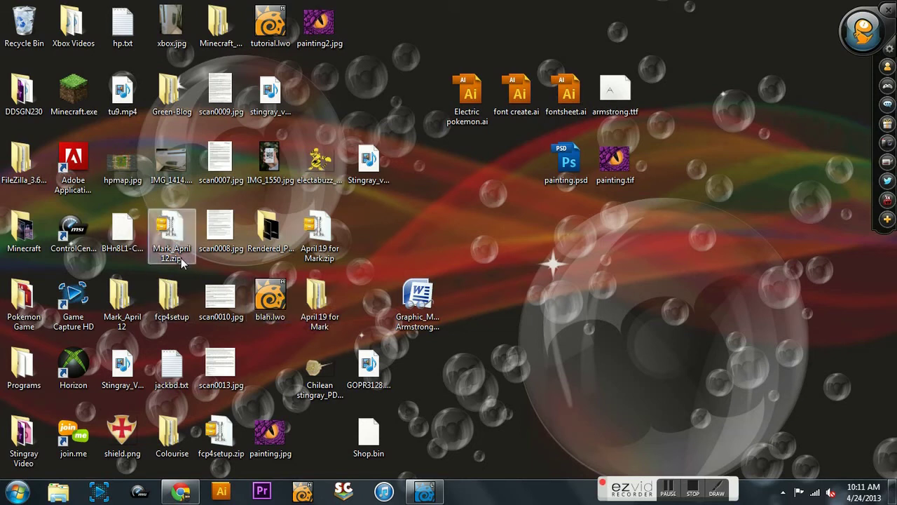
{"action": "double_click", "coordinate": [270, 232]}
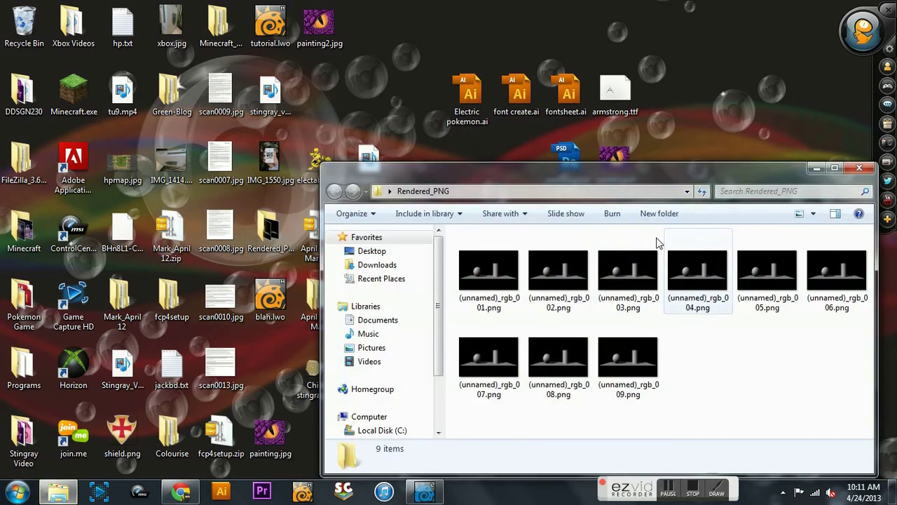
{"action": "left_click_drag", "start_coordinate": [624, 162], "coordinate": [334, 6]}
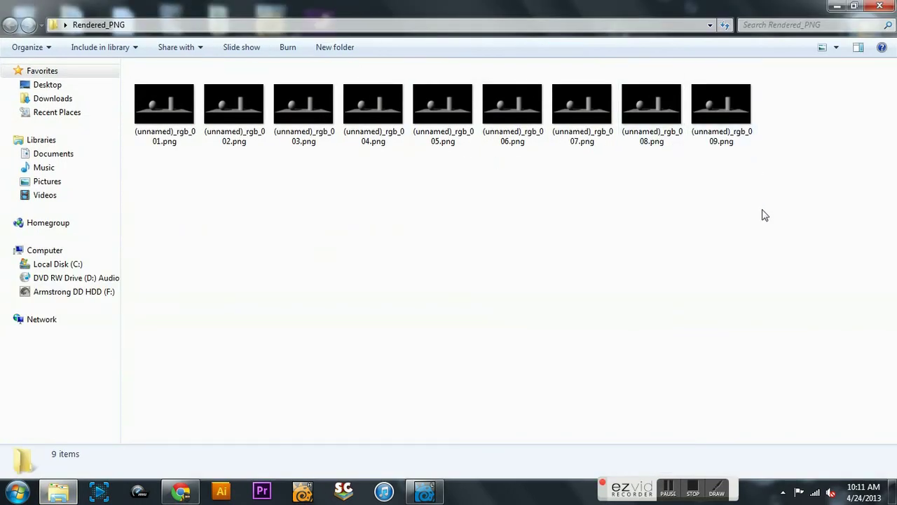
{"action": "left_click_drag", "start_coordinate": [764, 214], "coordinate": [74, 71]}
{"action": "left_click", "coordinate": [200, 172]}
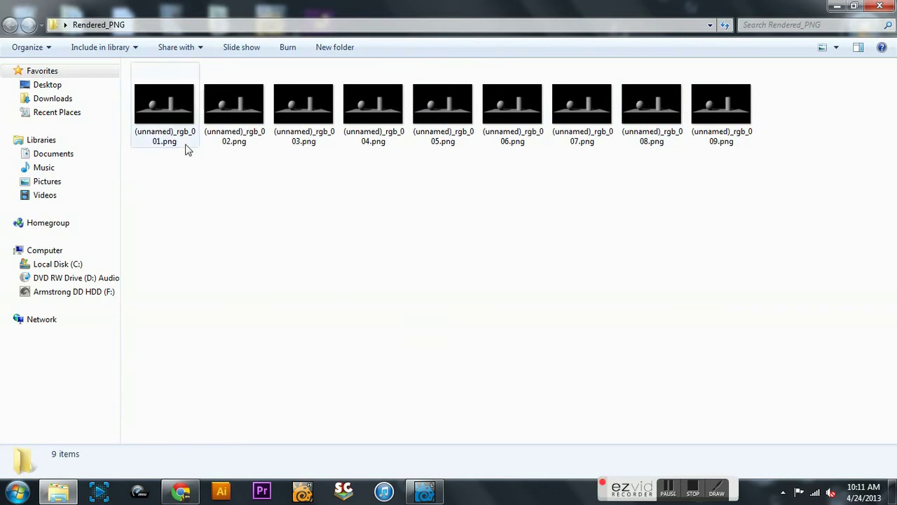
{"action": "left_click", "coordinate": [157, 119]}
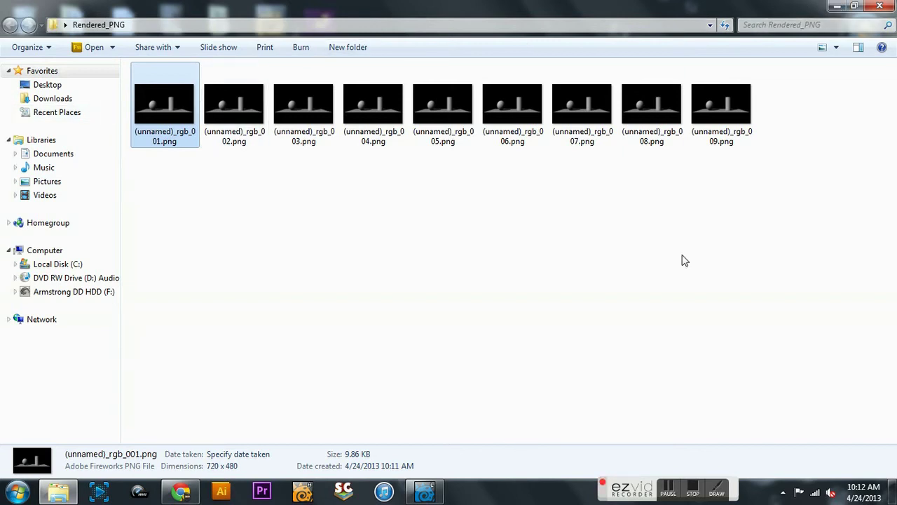
{"action": "left_click", "coordinate": [879, 6]}
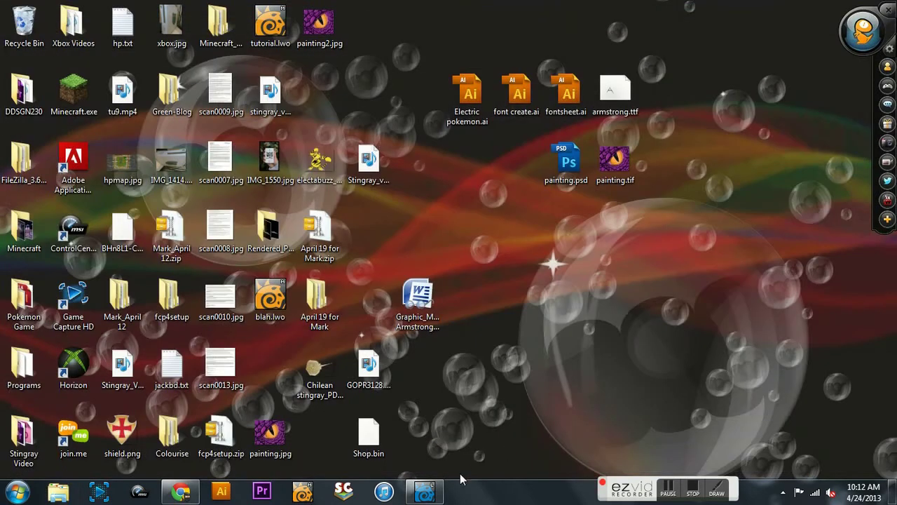
Switch back to LightWave Layout and review the render frame range and the RGB output type, keeping LW_PNG24(.png)
{"action": "left_click", "coordinate": [424, 491]}
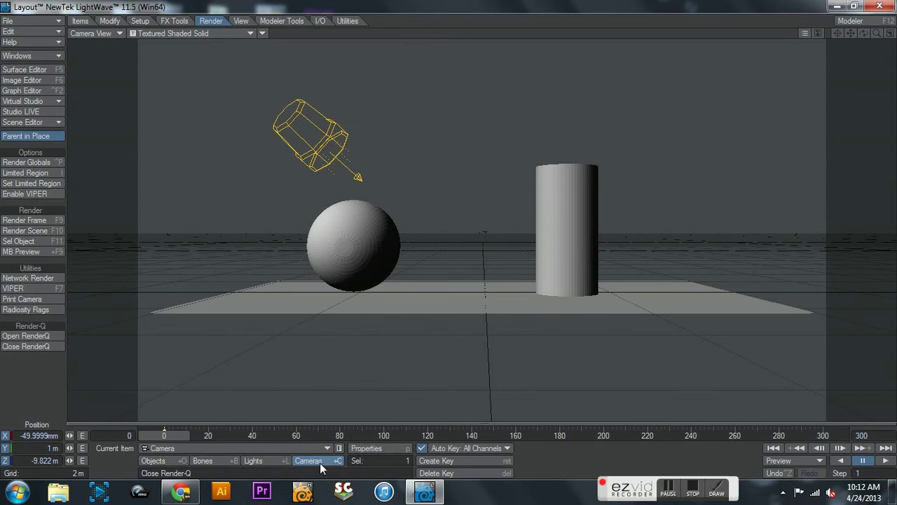
{"action": "left_click", "coordinate": [365, 446]}
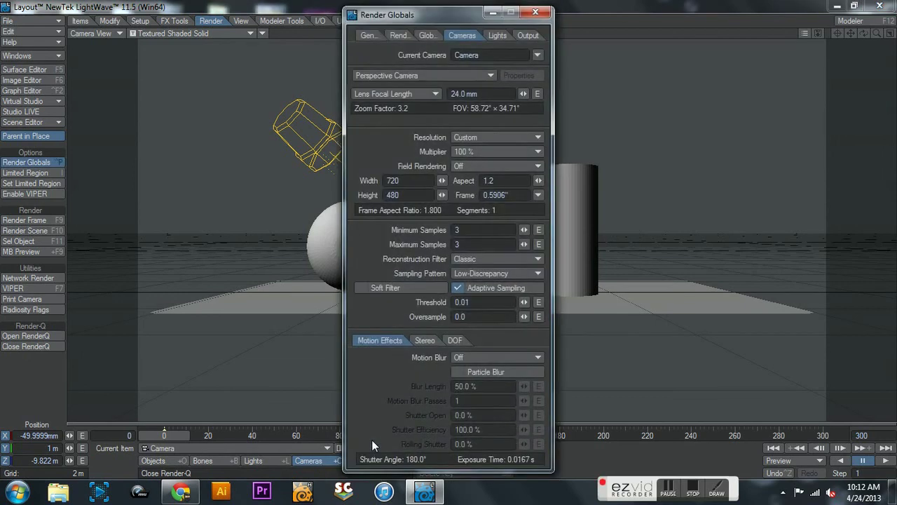
{"action": "left_click", "coordinate": [372, 35]}
{"action": "key", "text": "Tab"}
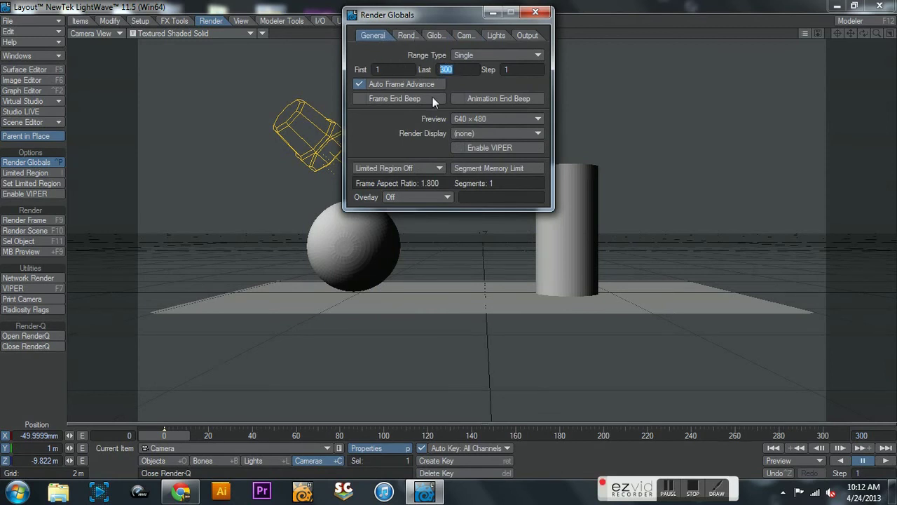
{"action": "left_click", "coordinate": [519, 40]}
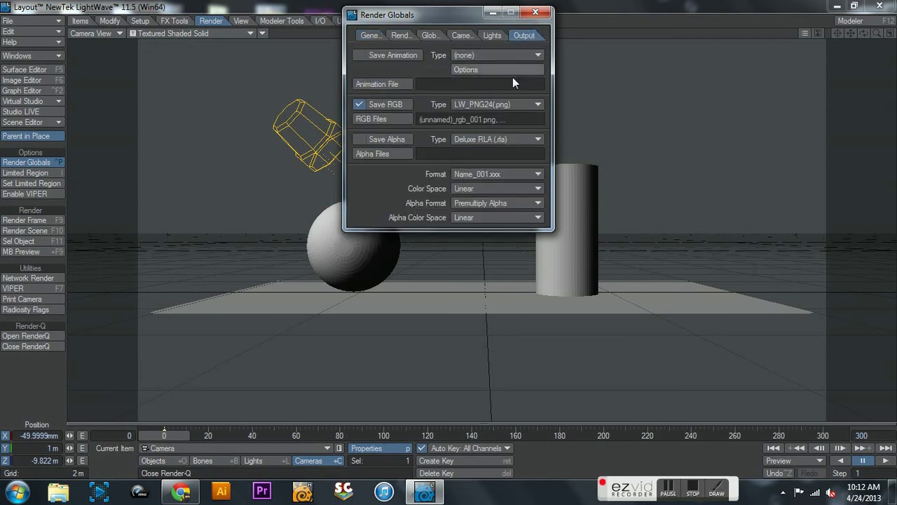
{"action": "left_click", "coordinate": [505, 107]}
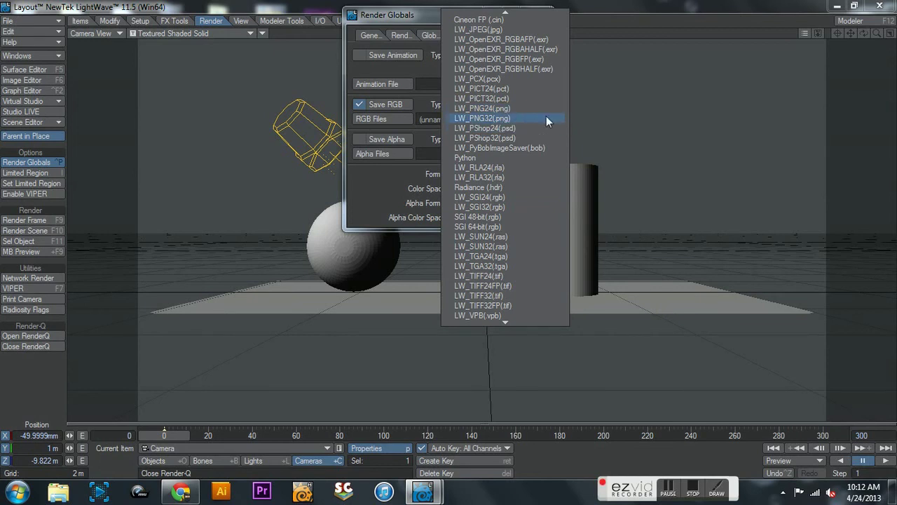
{"action": "left_click", "coordinate": [519, 109]}
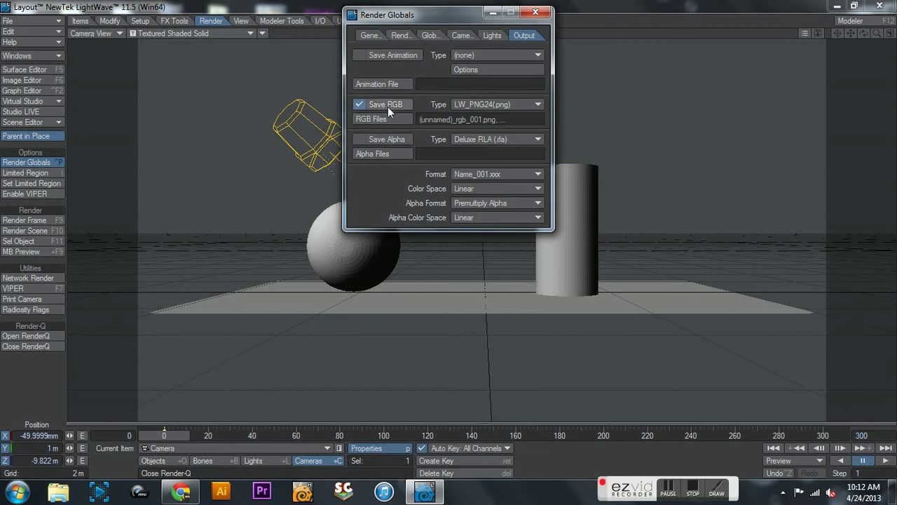
Set the RGB file prefix to blah in the Rendered_PNG folder and close the render settings
{"action": "left_click", "coordinate": [399, 119]}
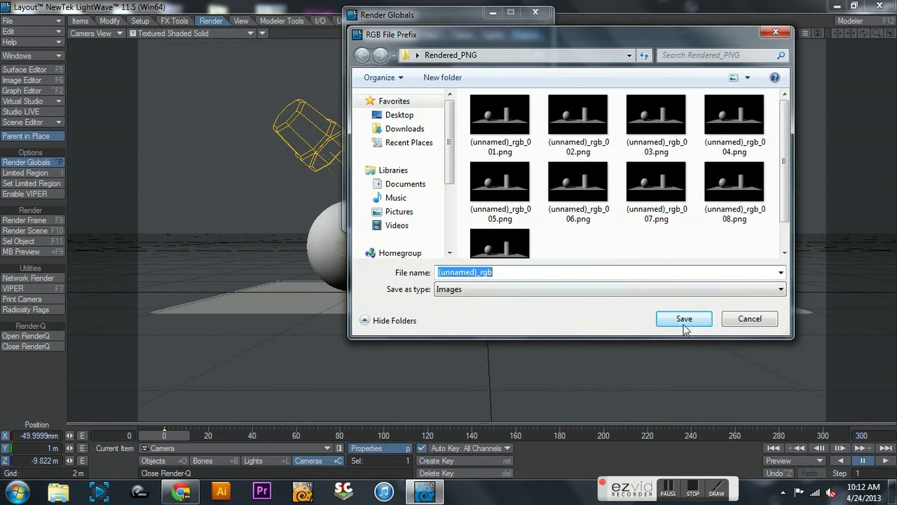
{"action": "left_click", "coordinate": [683, 321]}
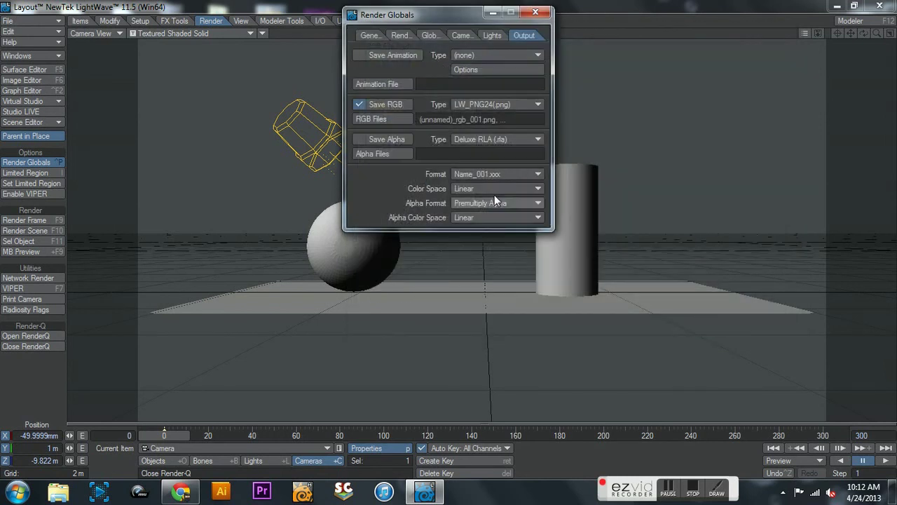
{"action": "left_click", "coordinate": [387, 121]}
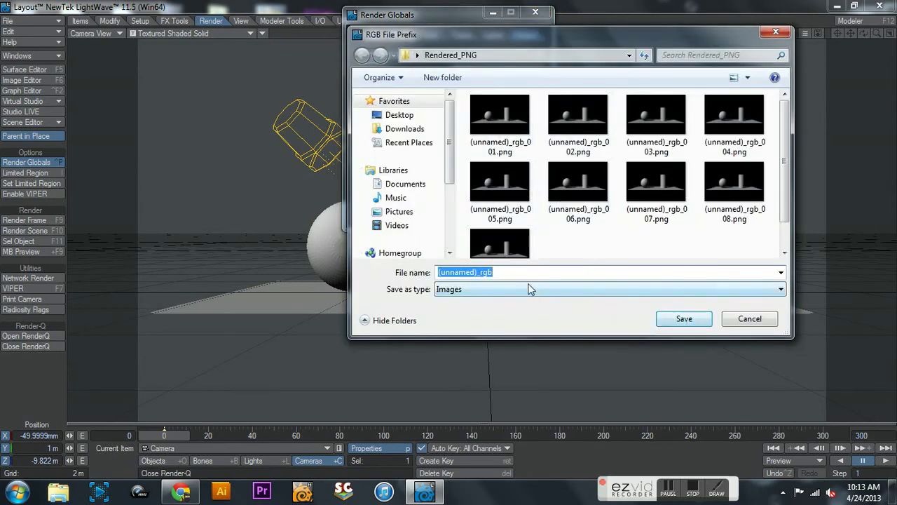
{"action": "type", "text": "blah"}
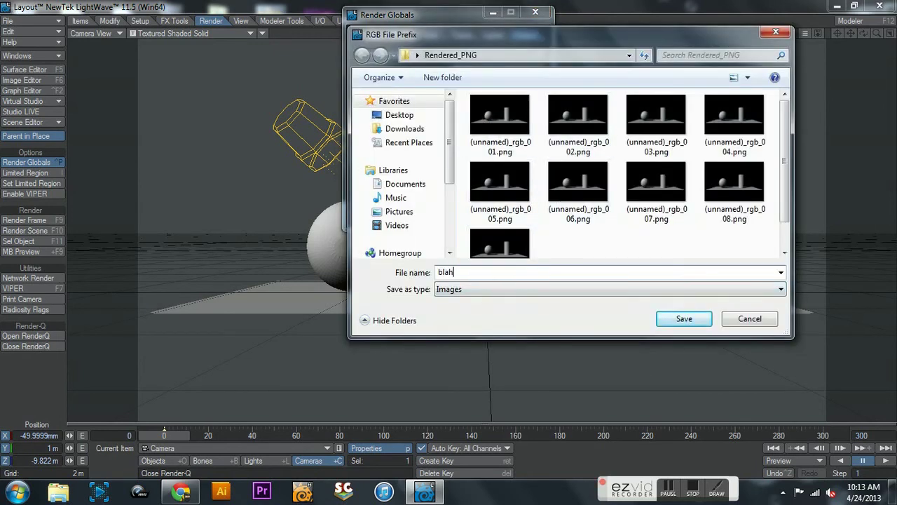
{"action": "left_click", "coordinate": [688, 326]}
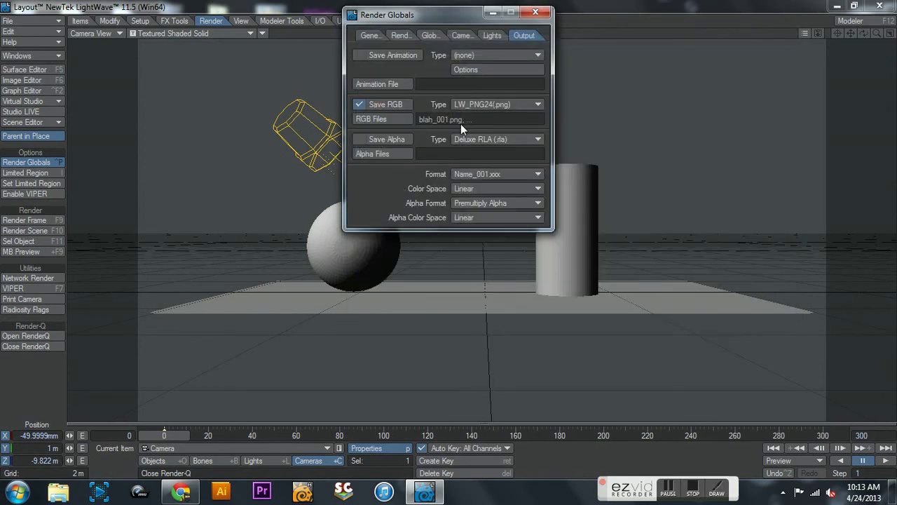
{"action": "left_click", "coordinate": [534, 14]}
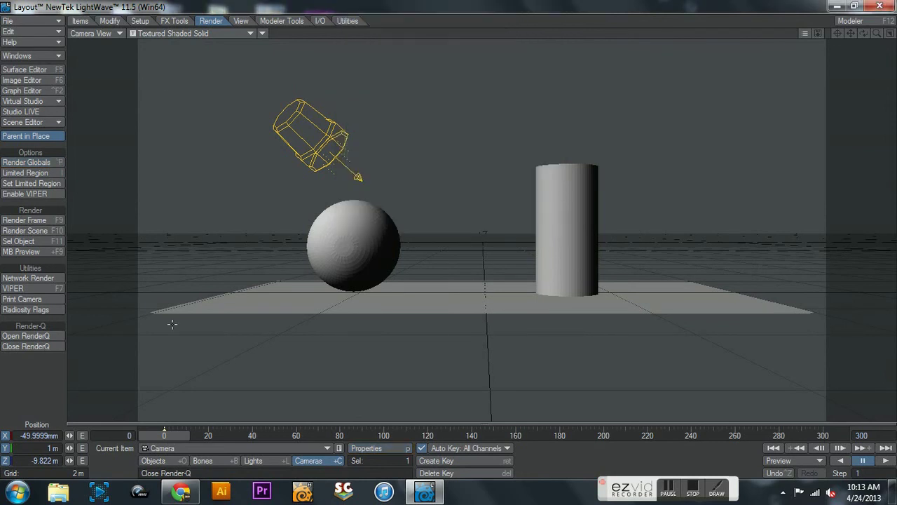
Render the scene again with the blah file prefix and abort after several frames
{"action": "left_click", "coordinate": [34, 230]}
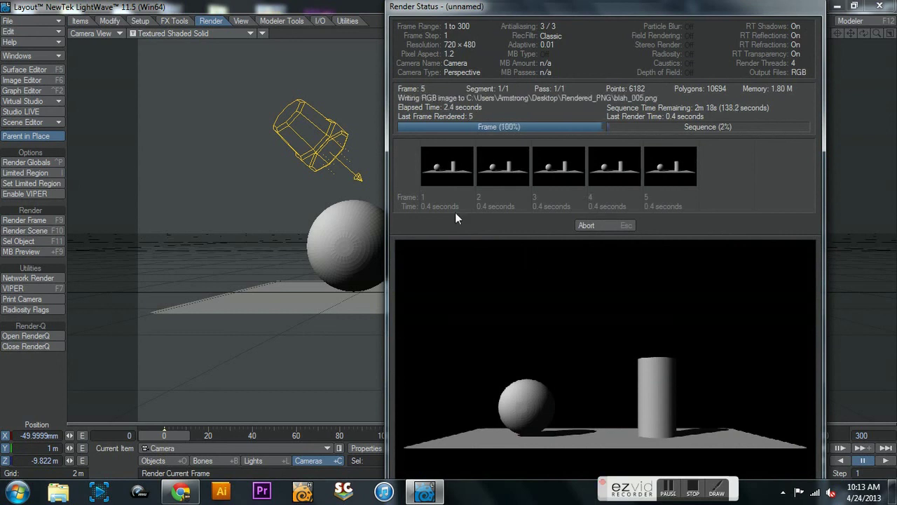
{"action": "left_click", "coordinate": [608, 226]}
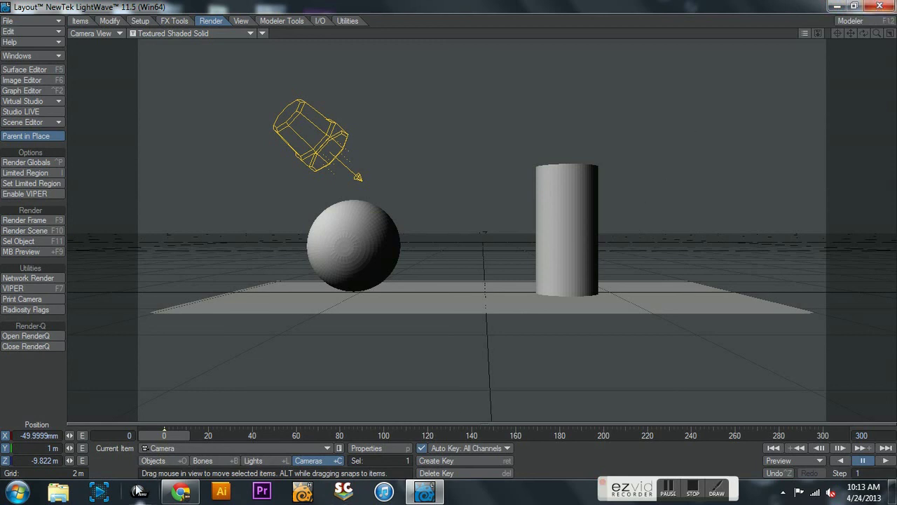
Switch to Windows Explorer, check the blah PNG frames in the Desktop's Rendered_PNG folder, and close the window
{"action": "left_click", "coordinate": [59, 491]}
{"action": "left_click", "coordinate": [30, 85]}
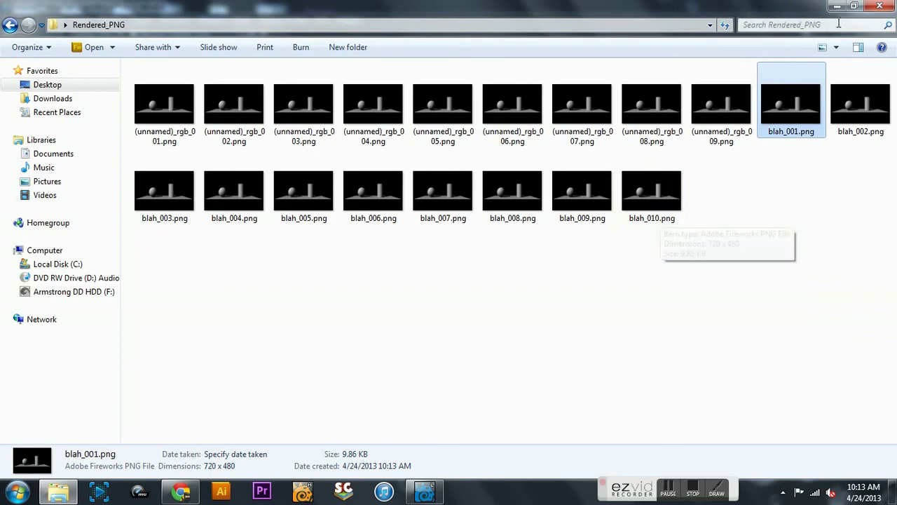
{"action": "left_click", "coordinate": [879, 6]}
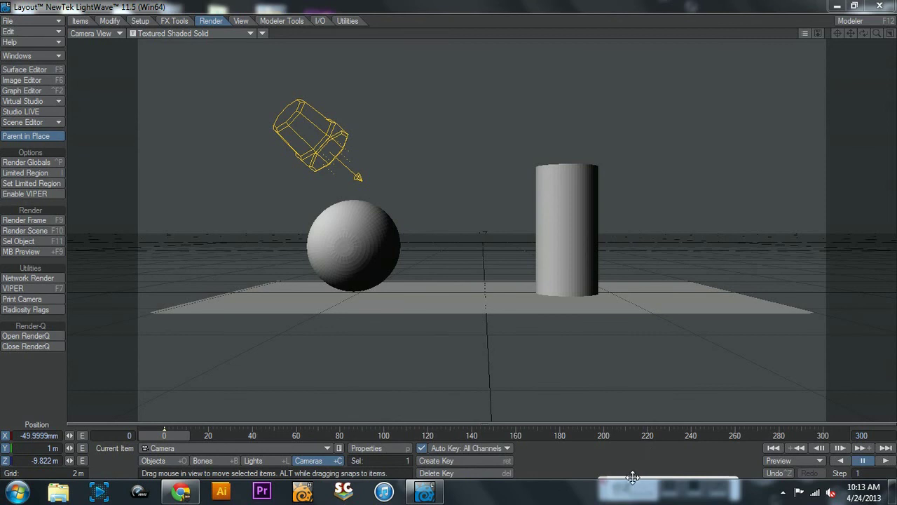
{"action": "mouse_move", "coordinate": [632, 476]}
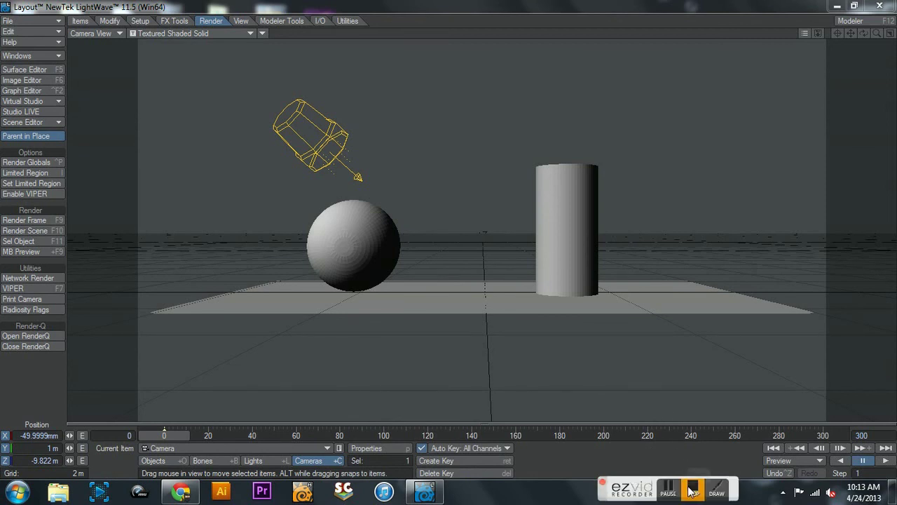